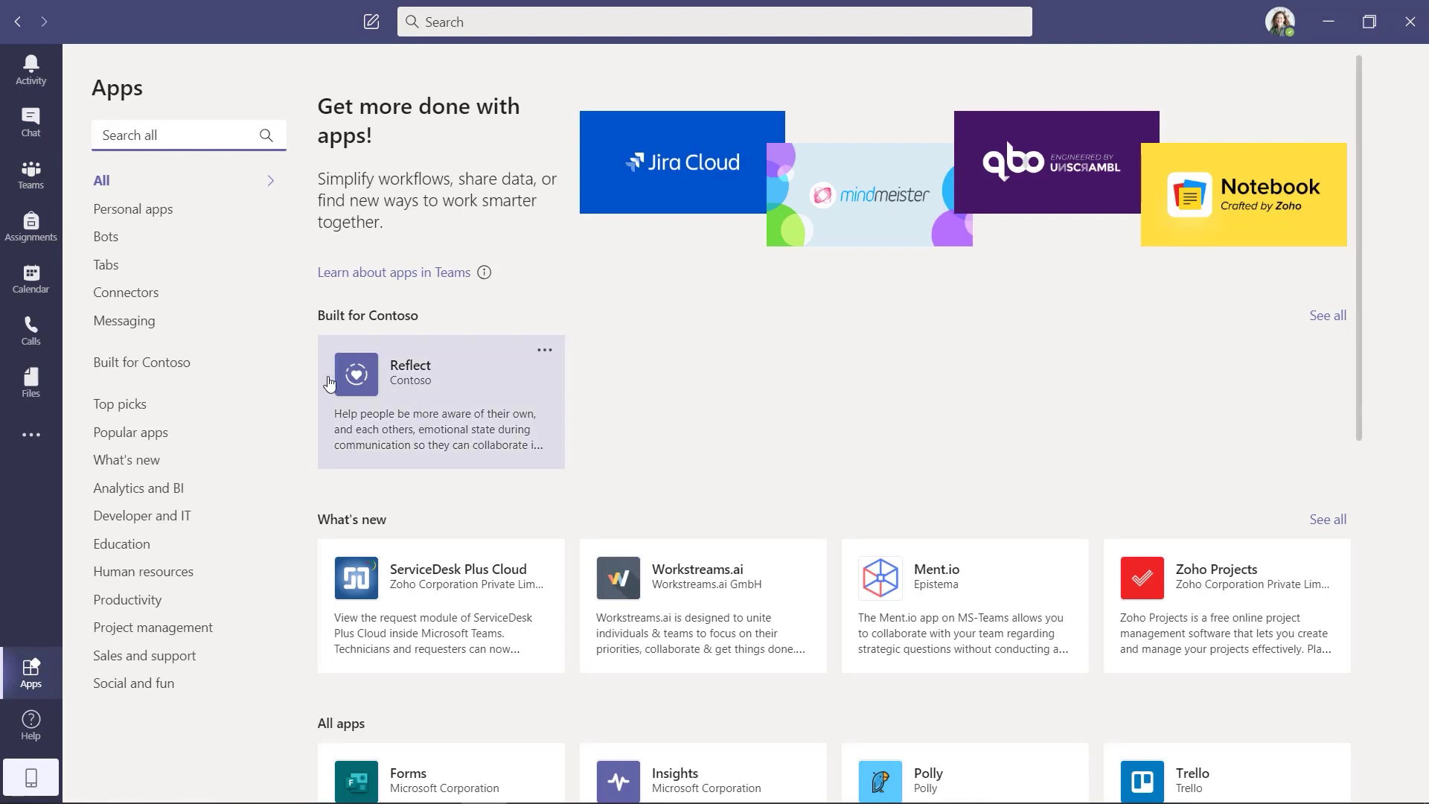
Step: Open the Reflect app's details from the Built for Contoso apps
left_click(458, 397)
Step: Add Reflect to the Civics team's General channel and set up its bot
left_click(527, 215)
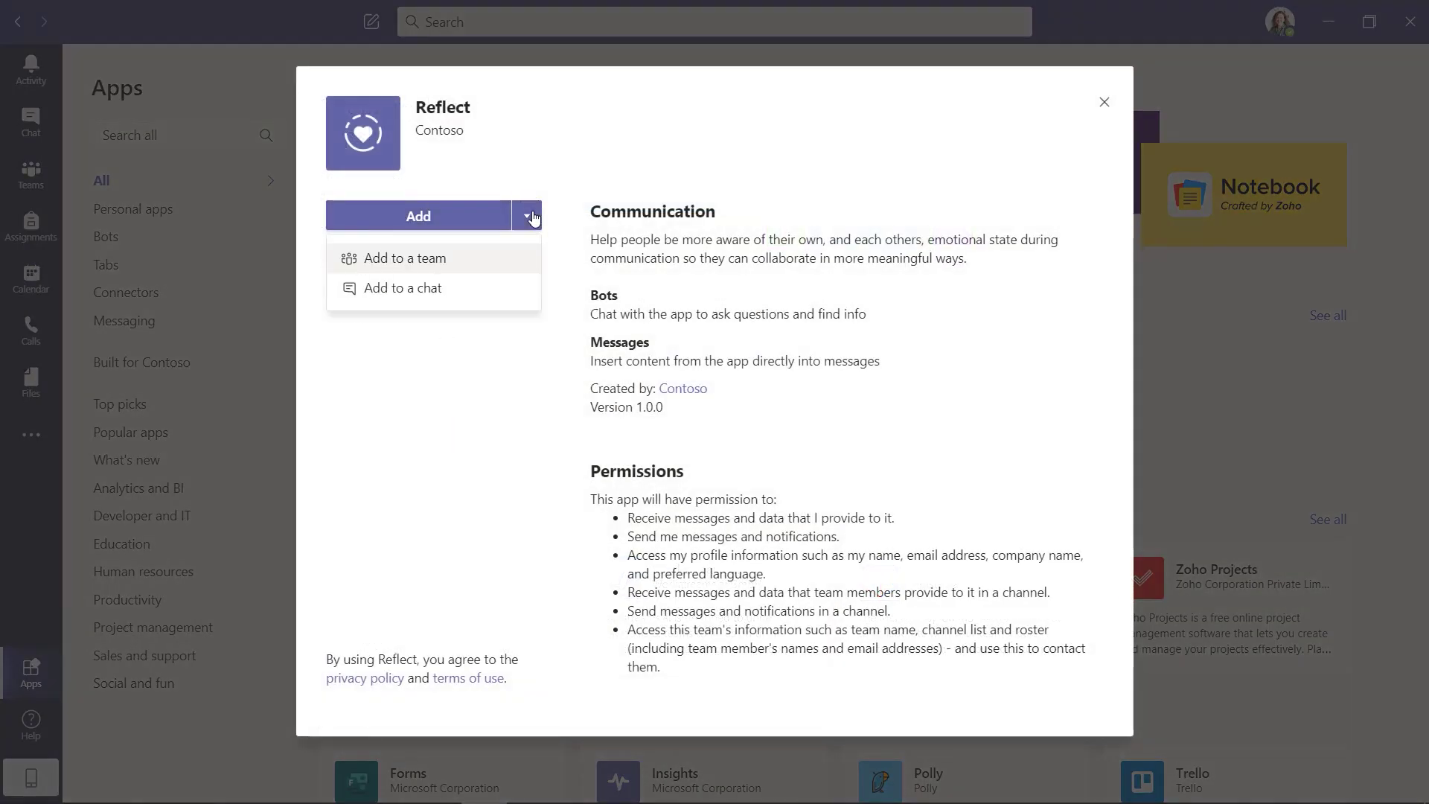
left_click(479, 265)
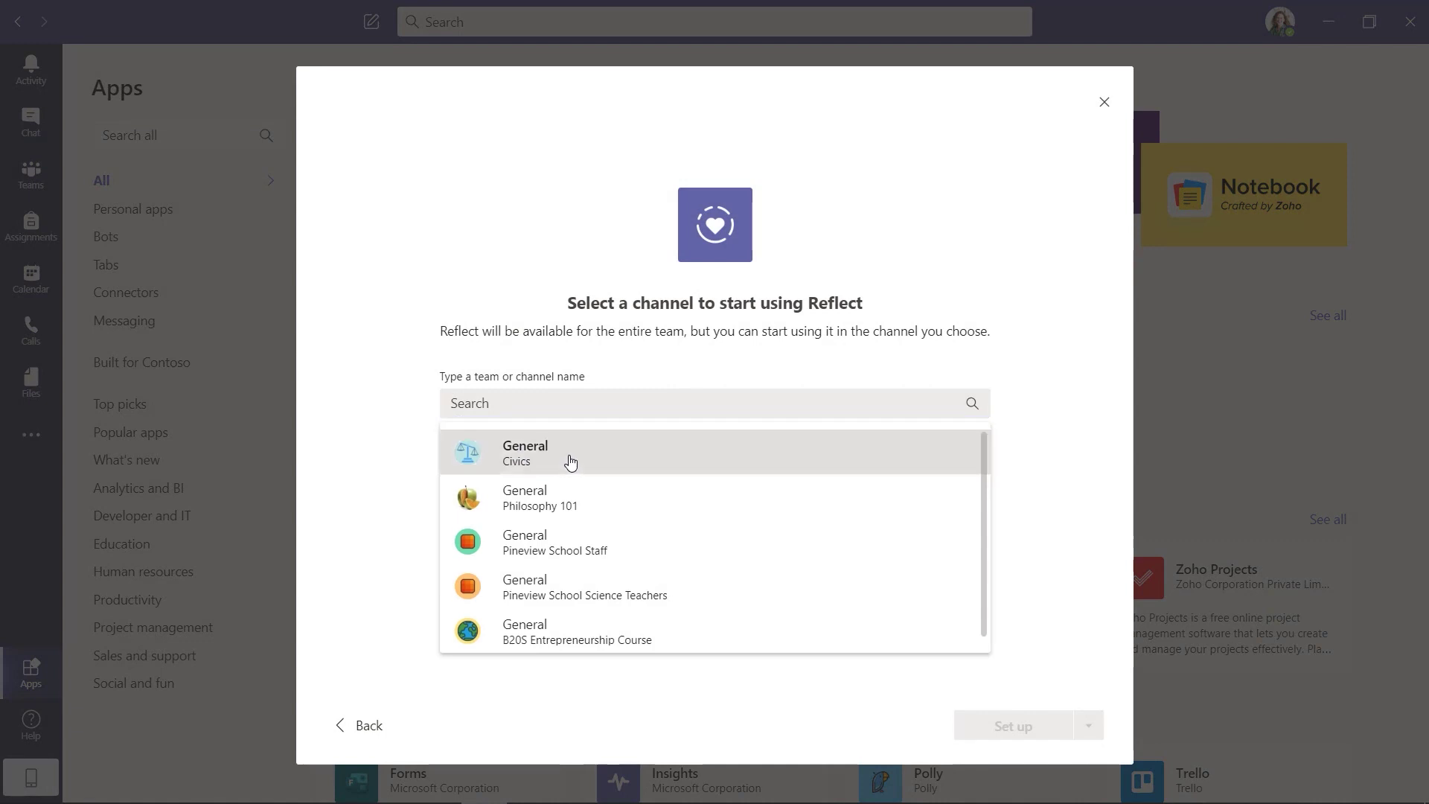
left_click(571, 462)
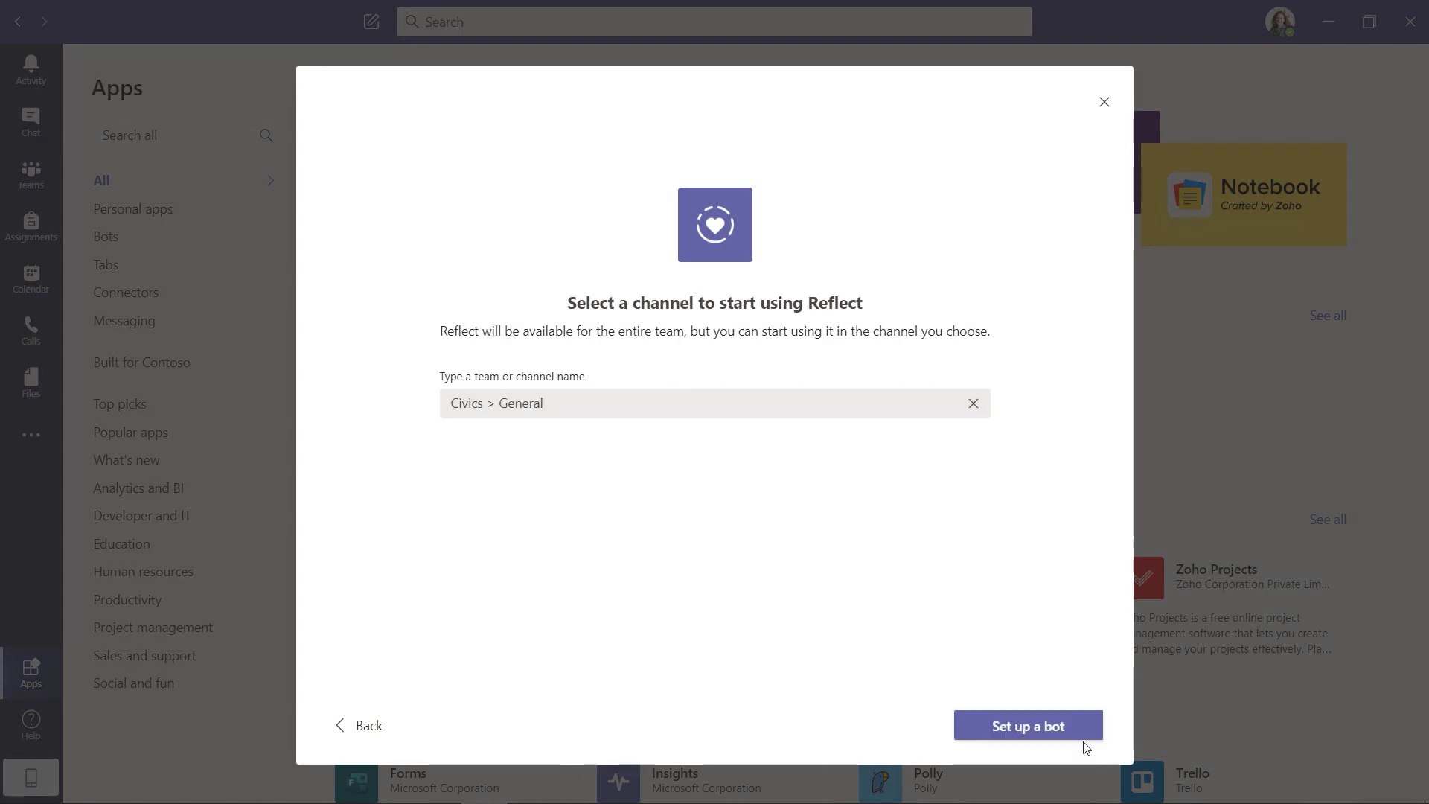
left_click(1029, 727)
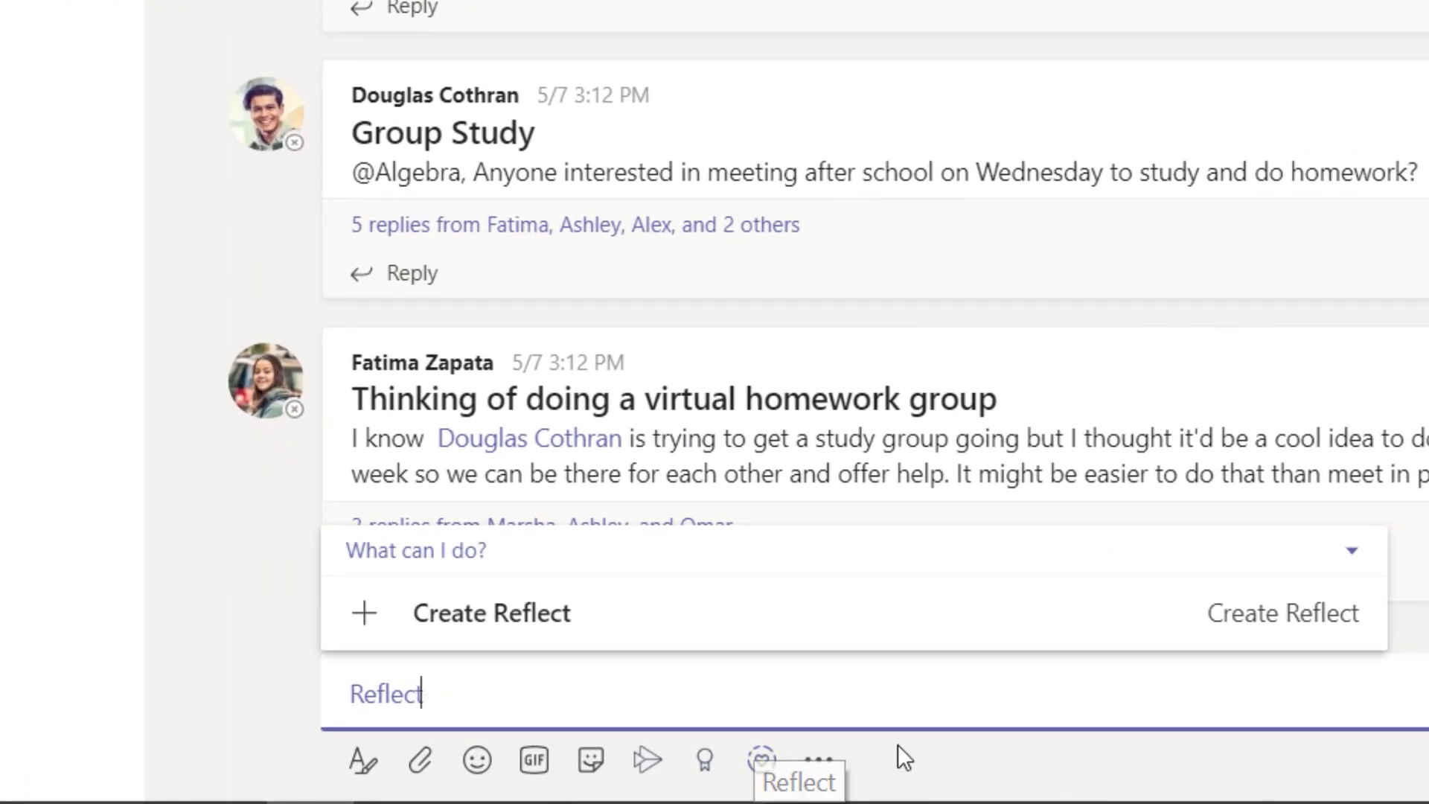
Step: Start a Reflect check-in in Homework help, keeping the question 'How are you feeling?'
left_click(761, 761)
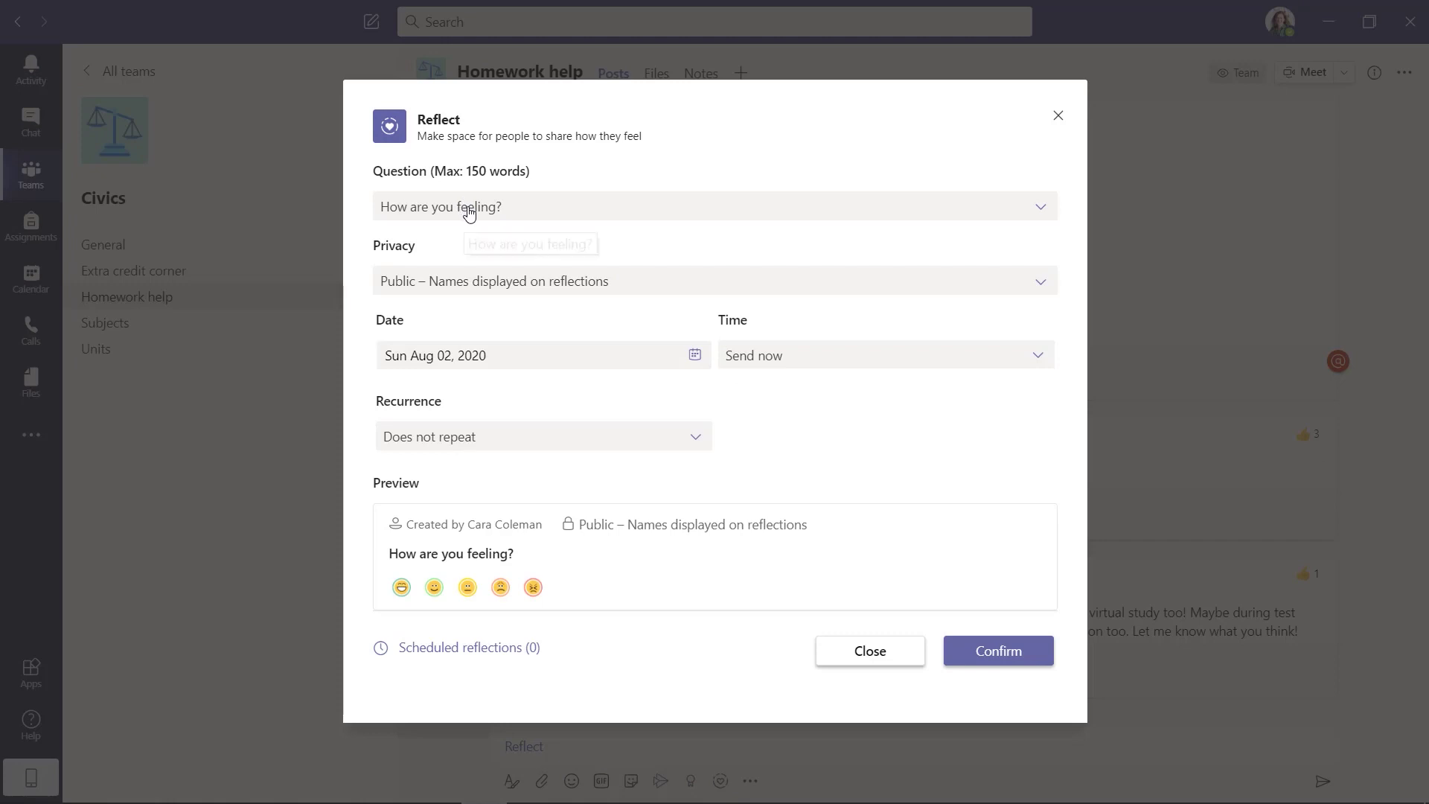
left_click(531, 211)
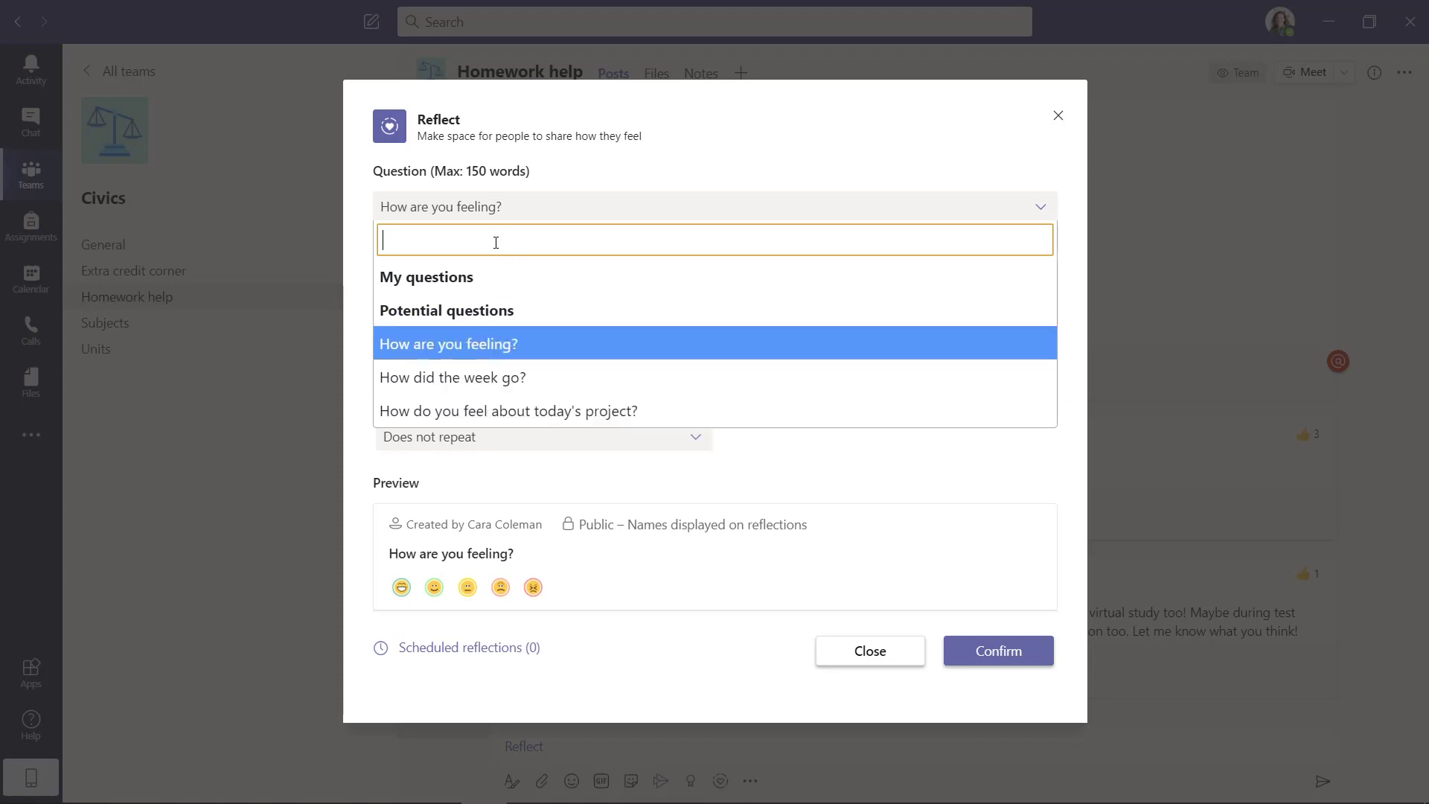
type("How are ")
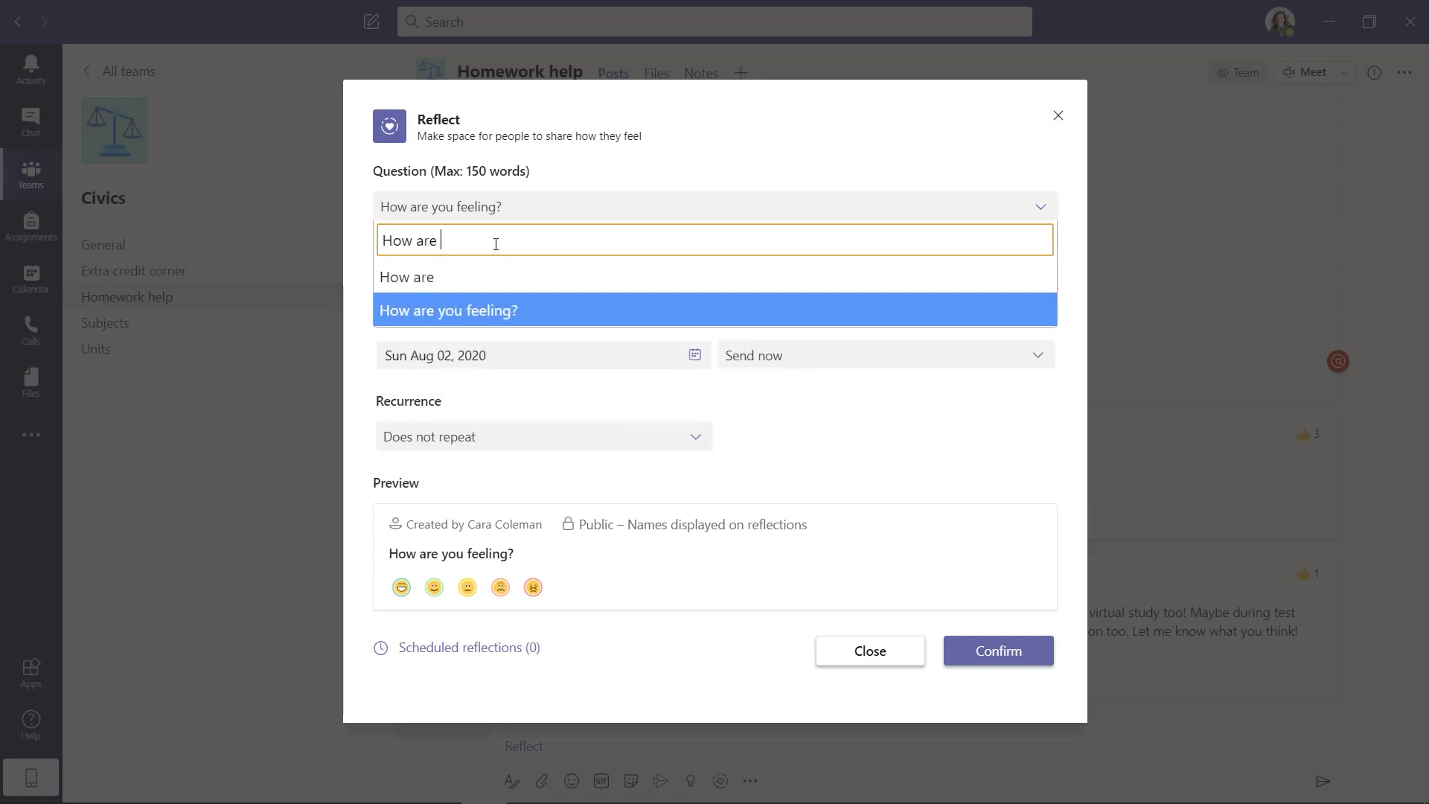
type("things going")
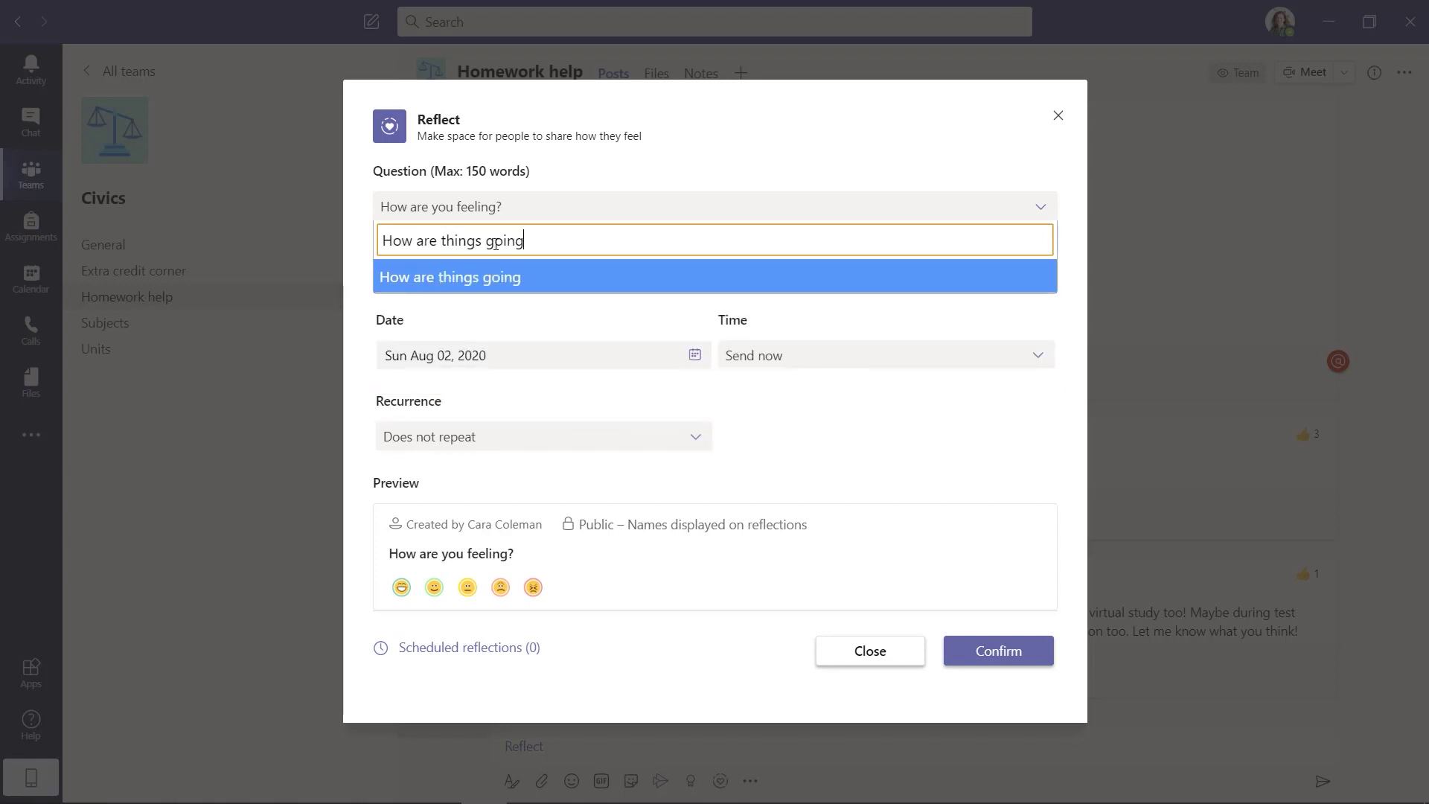
type("?")
key("ctrl+a")
key("BackSpace")
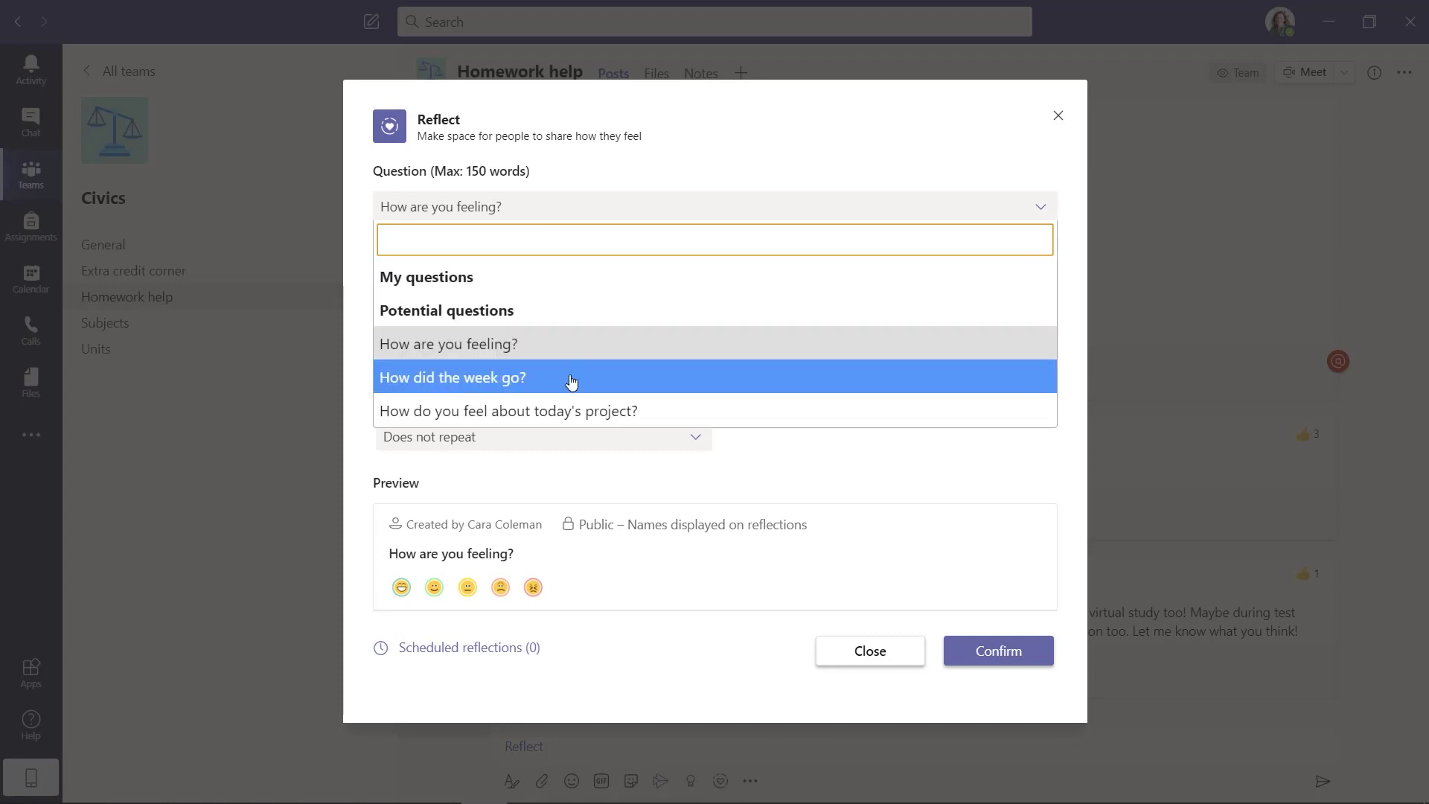
left_click(446, 344)
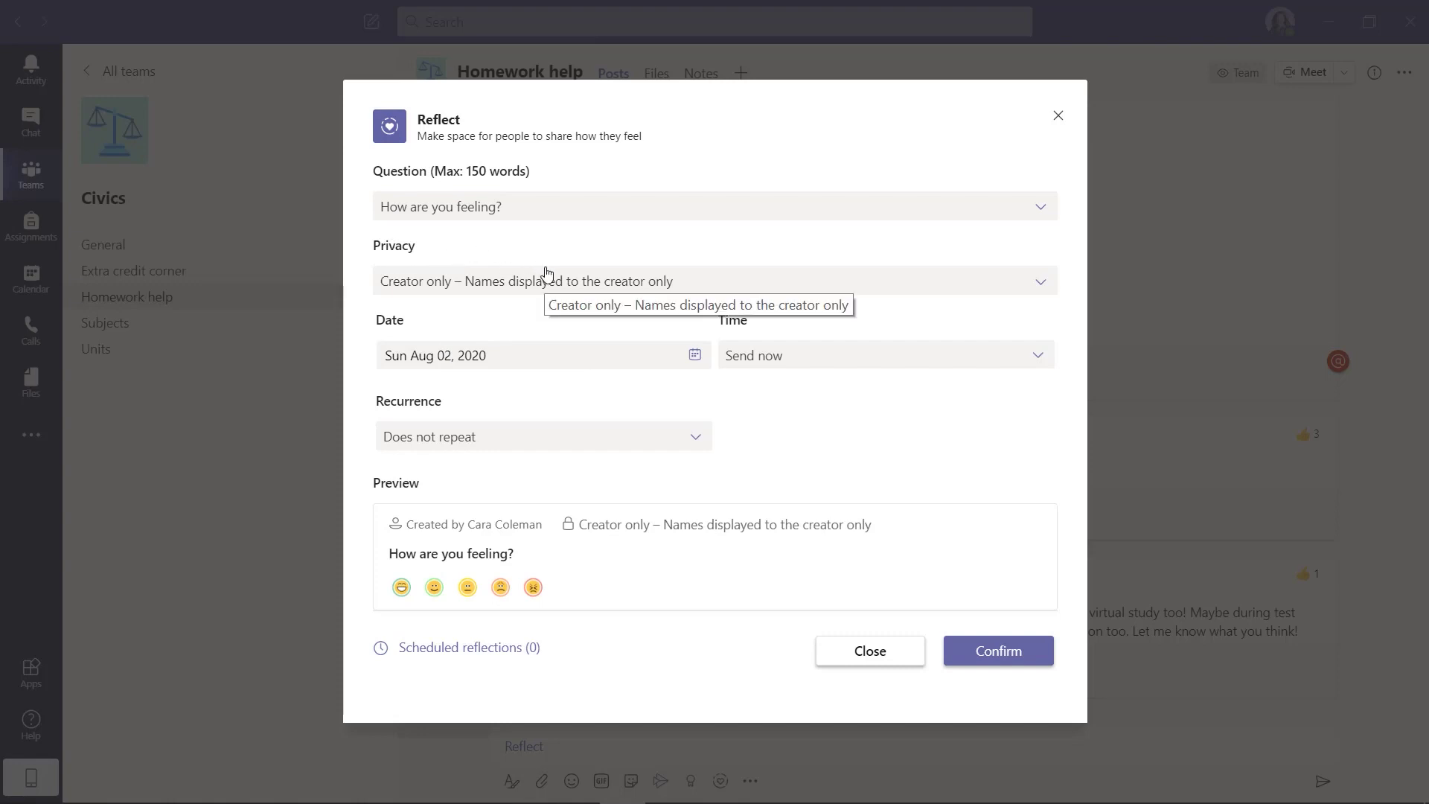
Step: Try Public and Anonymous privacy, then settle on Creator only for the check-in
left_click(467, 281)
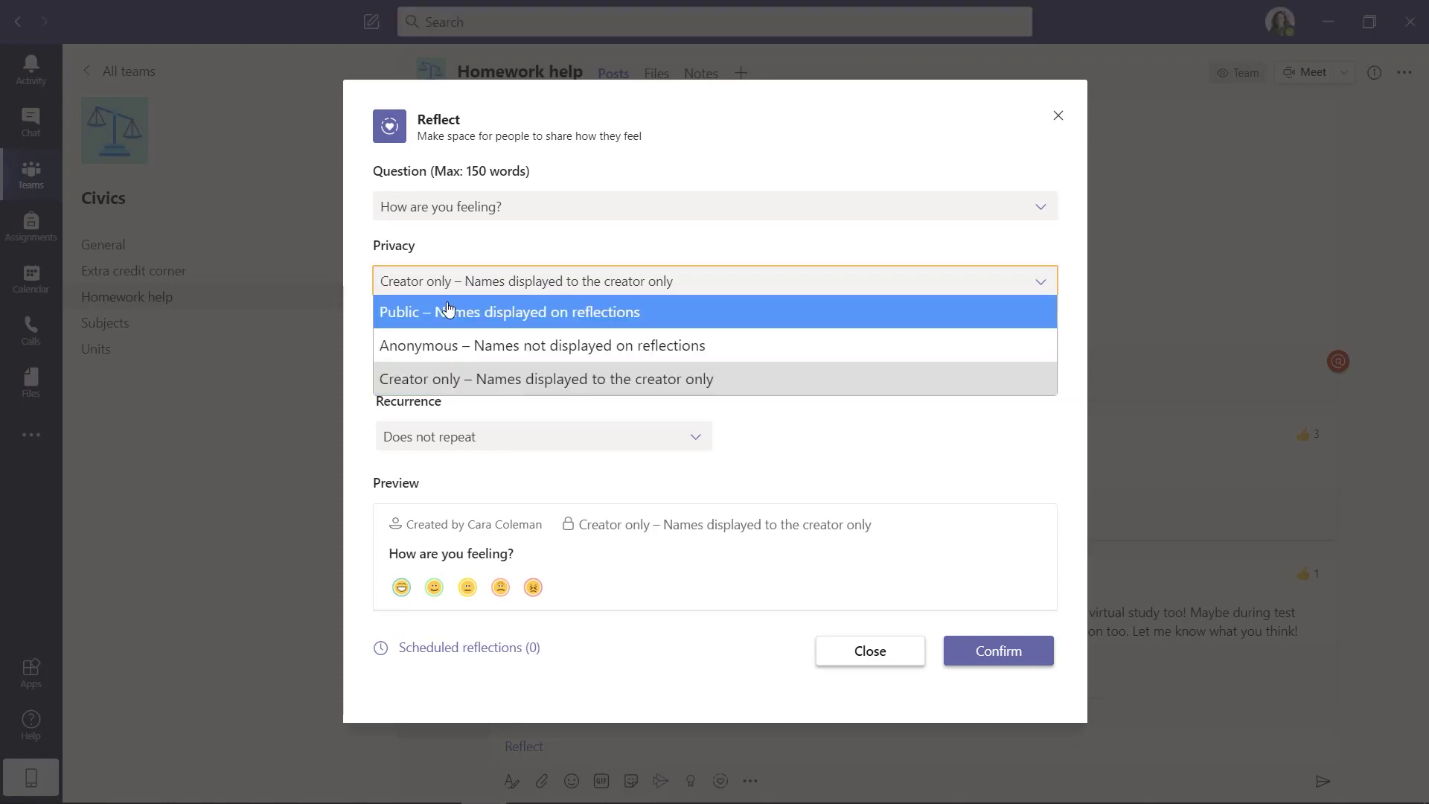
left_click(450, 316)
left_click(538, 288)
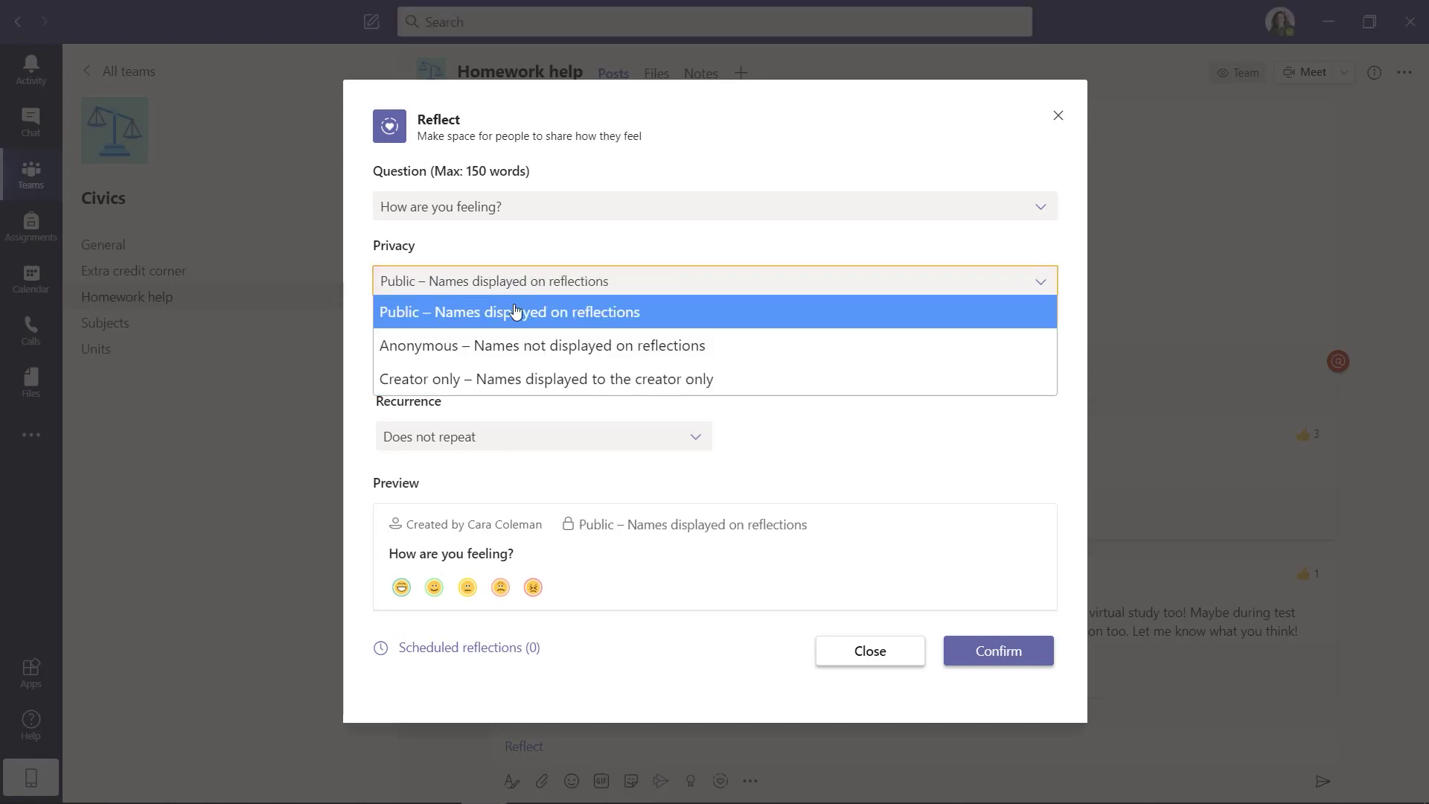
left_click(524, 345)
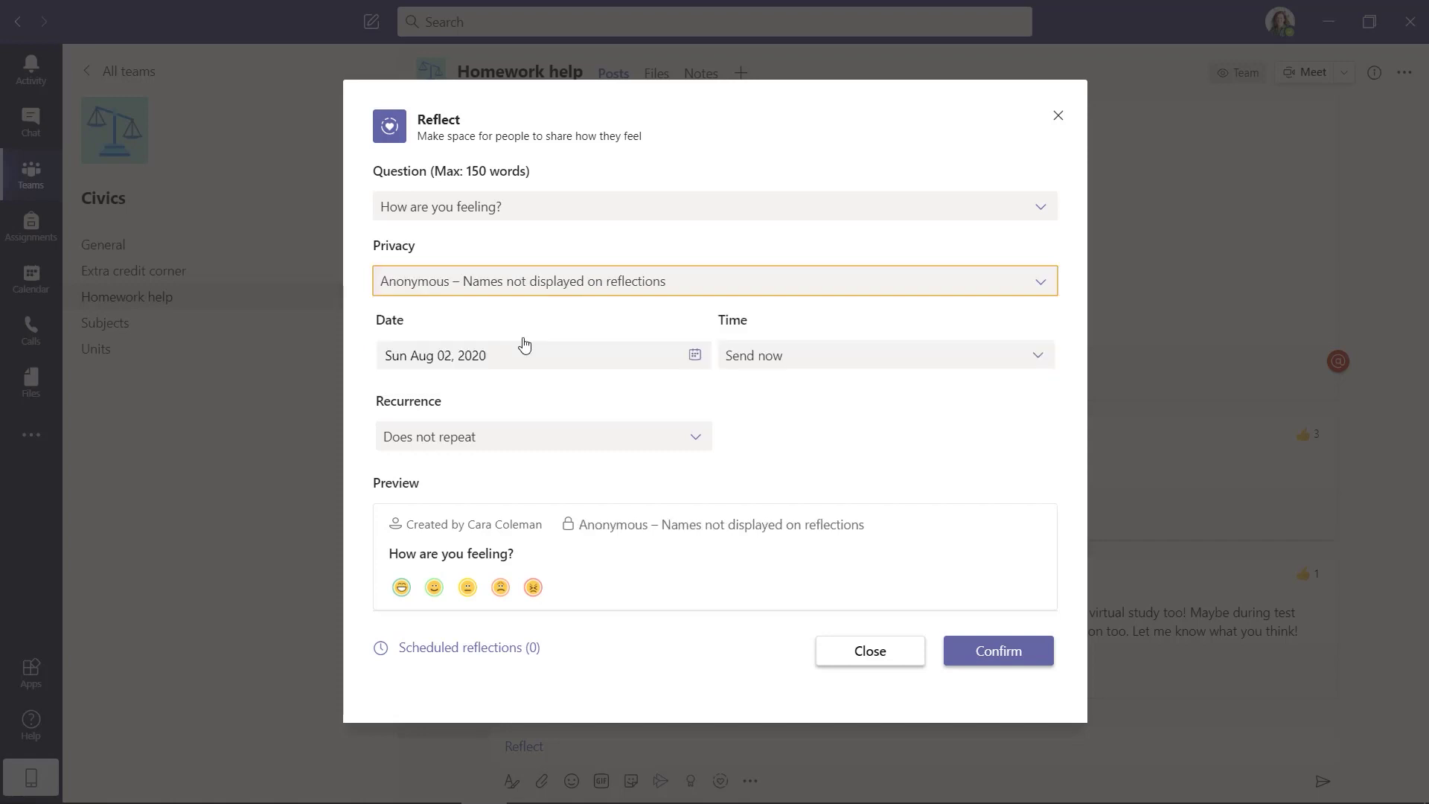
left_click(580, 288)
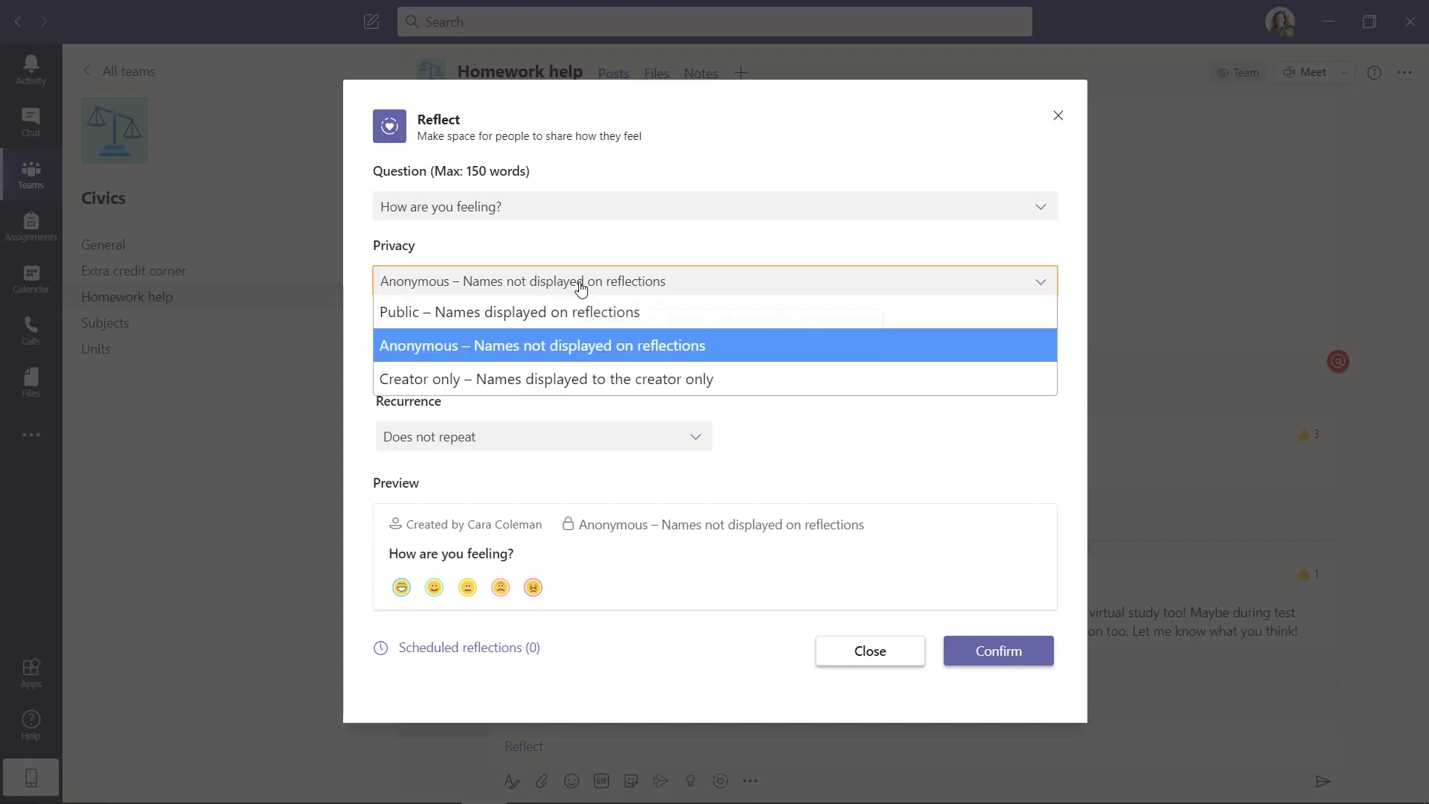
left_click(598, 381)
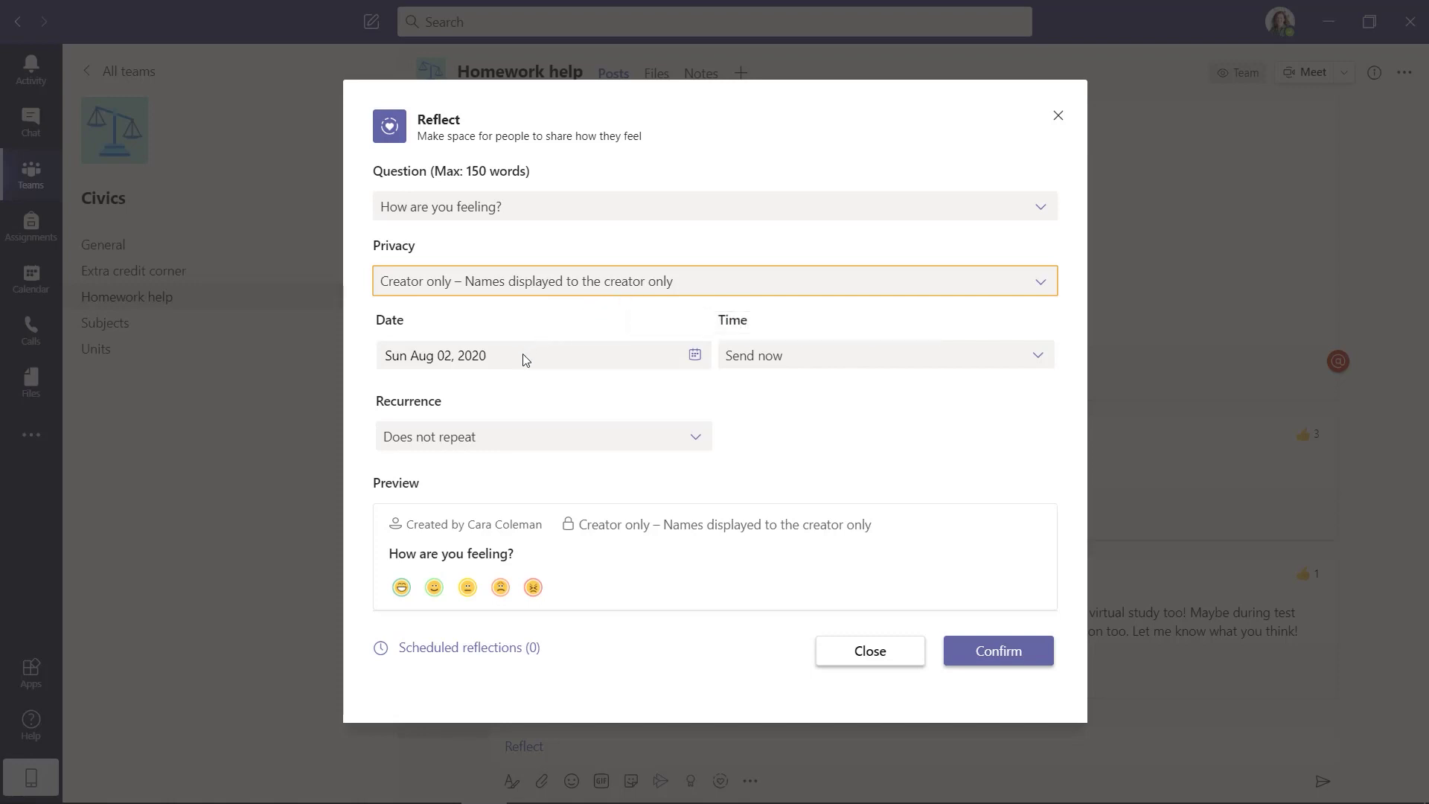
Step: Leave the check-in set to send now and post it to Homework help
left_click(692, 355)
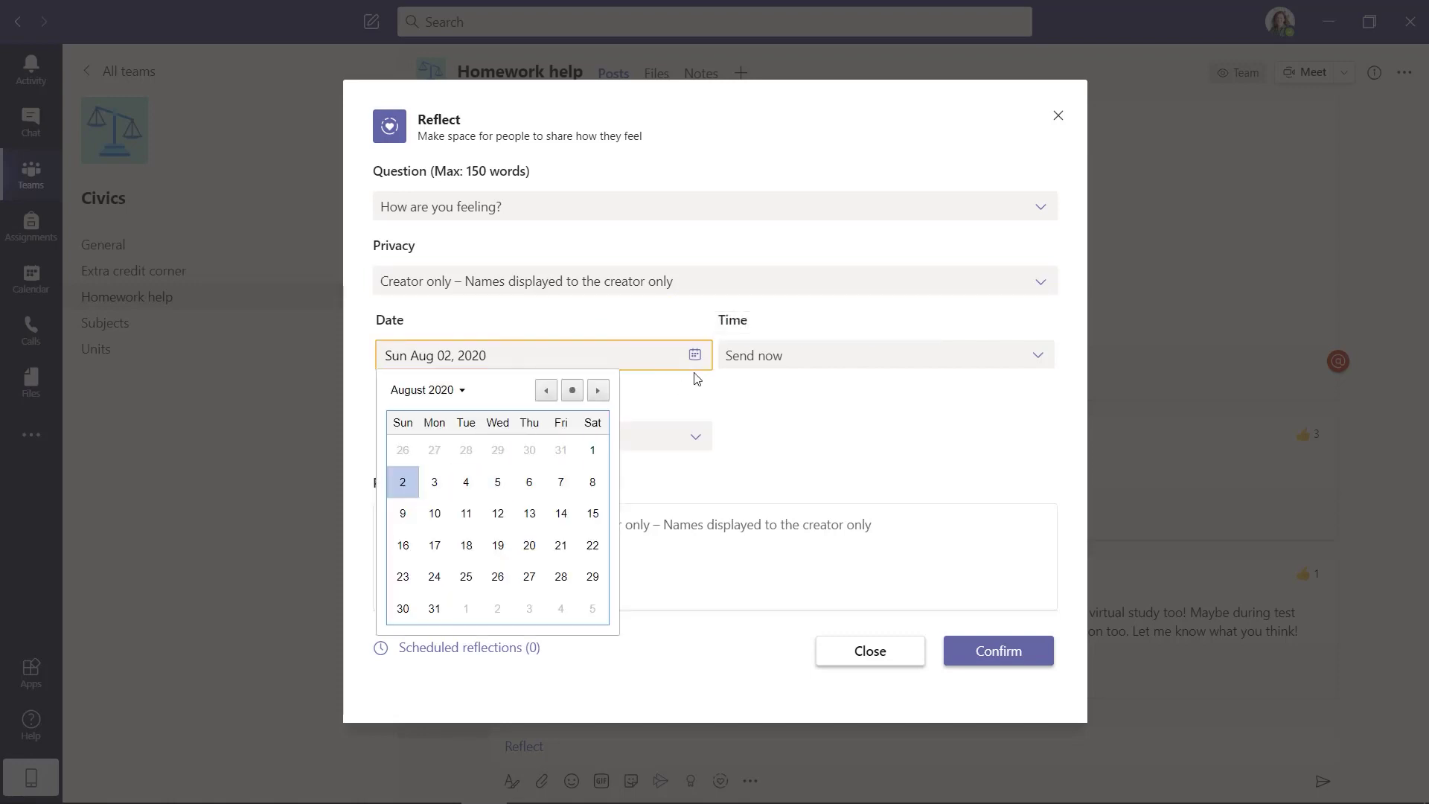
left_click(773, 355)
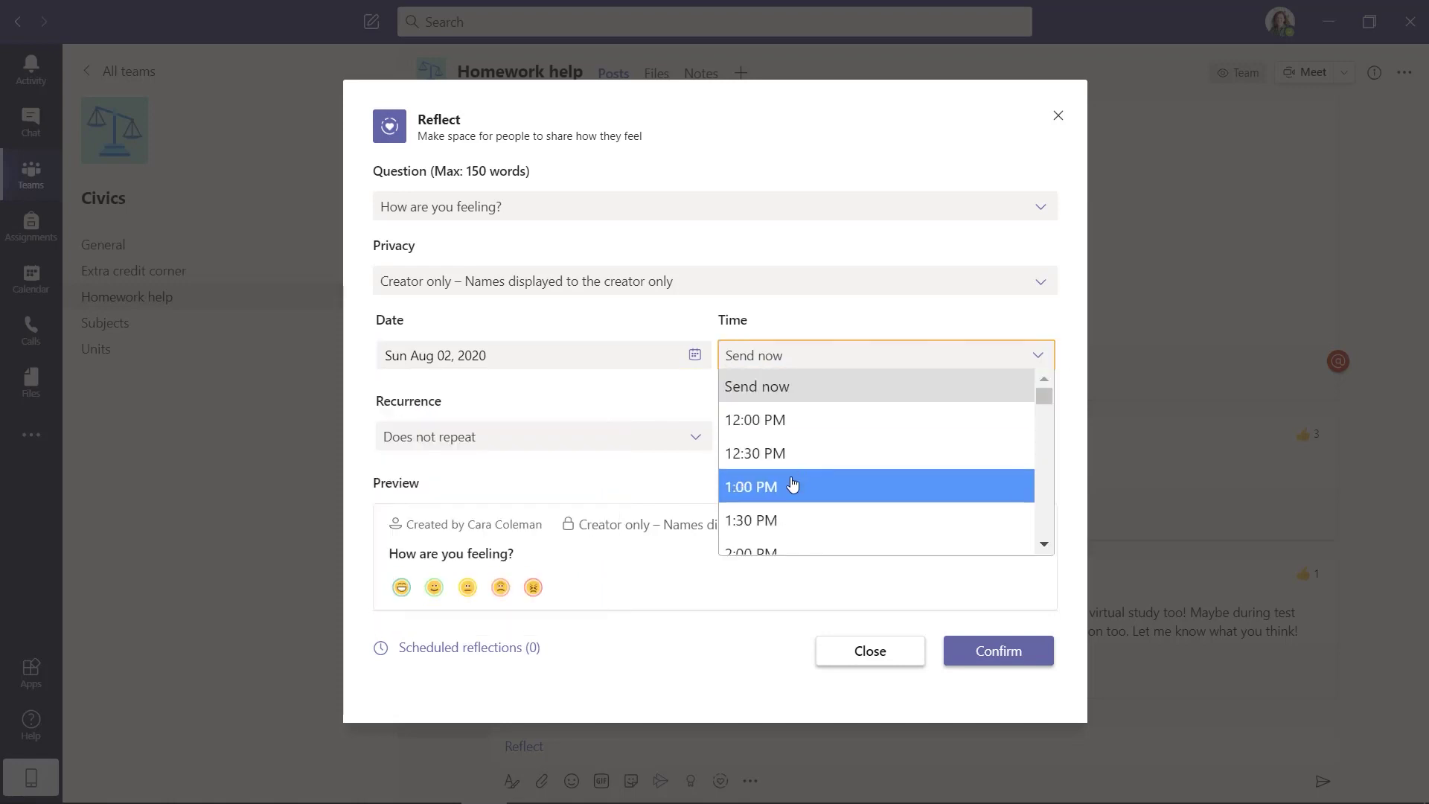
left_click(753, 321)
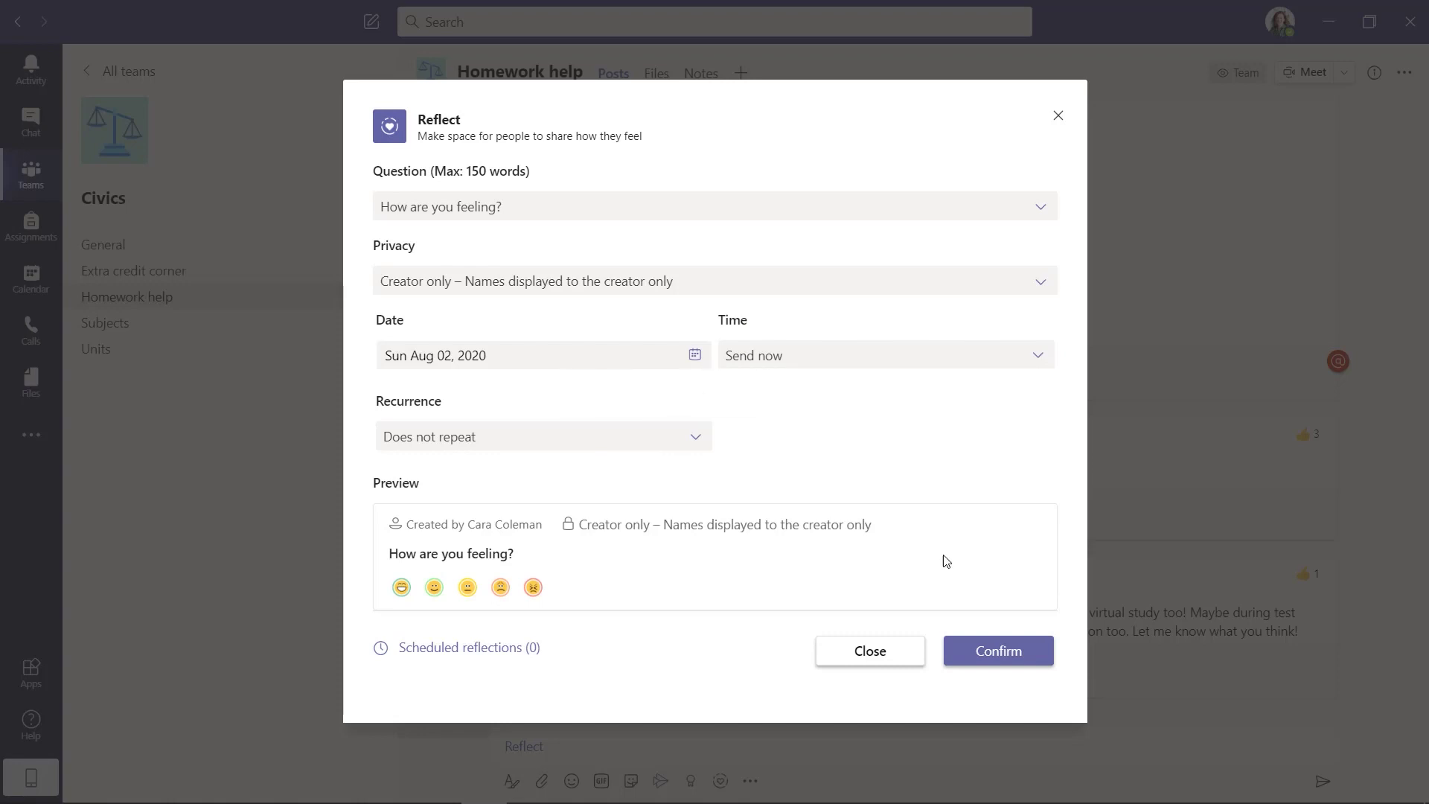
left_click(998, 651)
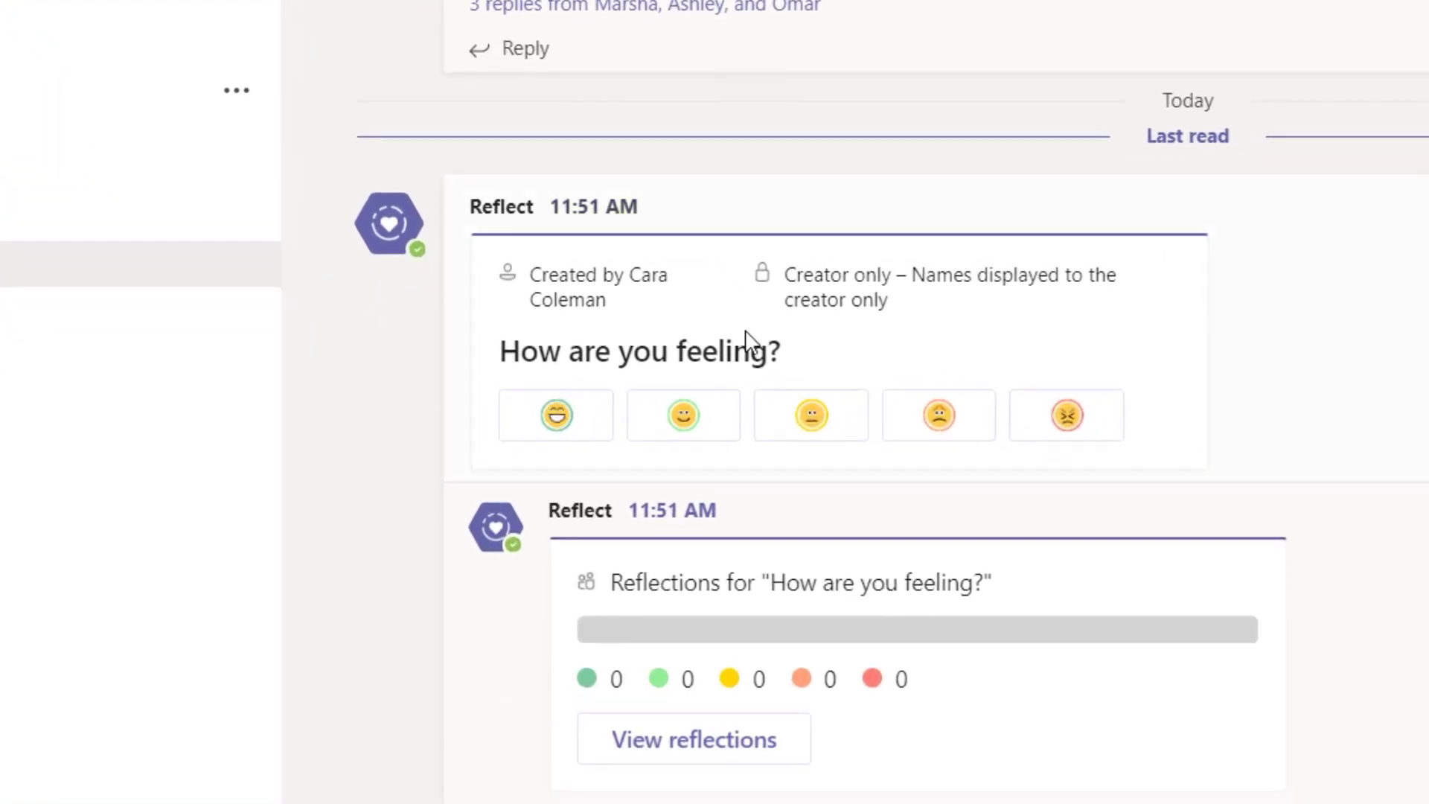
Step: Answer the check-in with the happiest feeling, then close the results unchanged
left_click(556, 415)
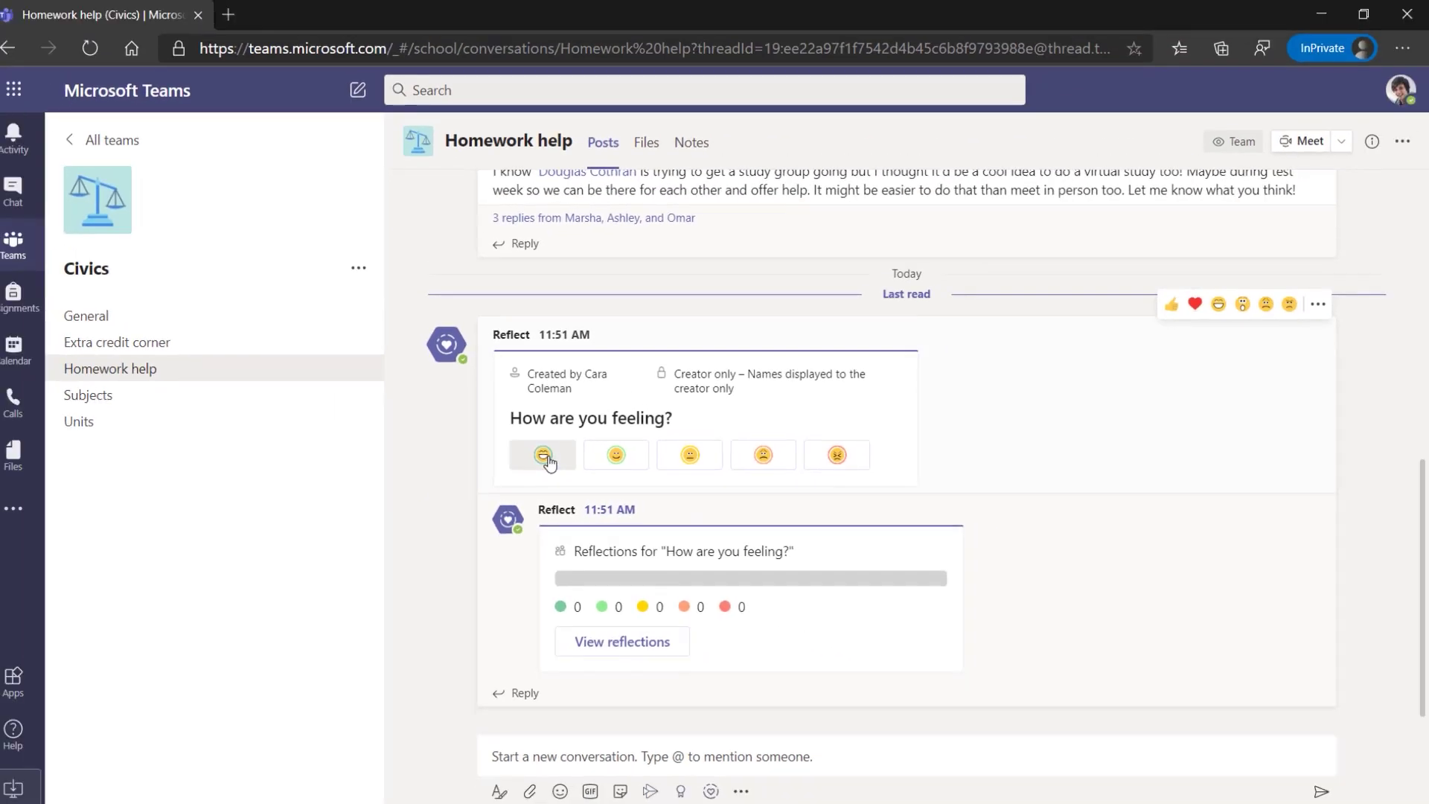
left_click(548, 459)
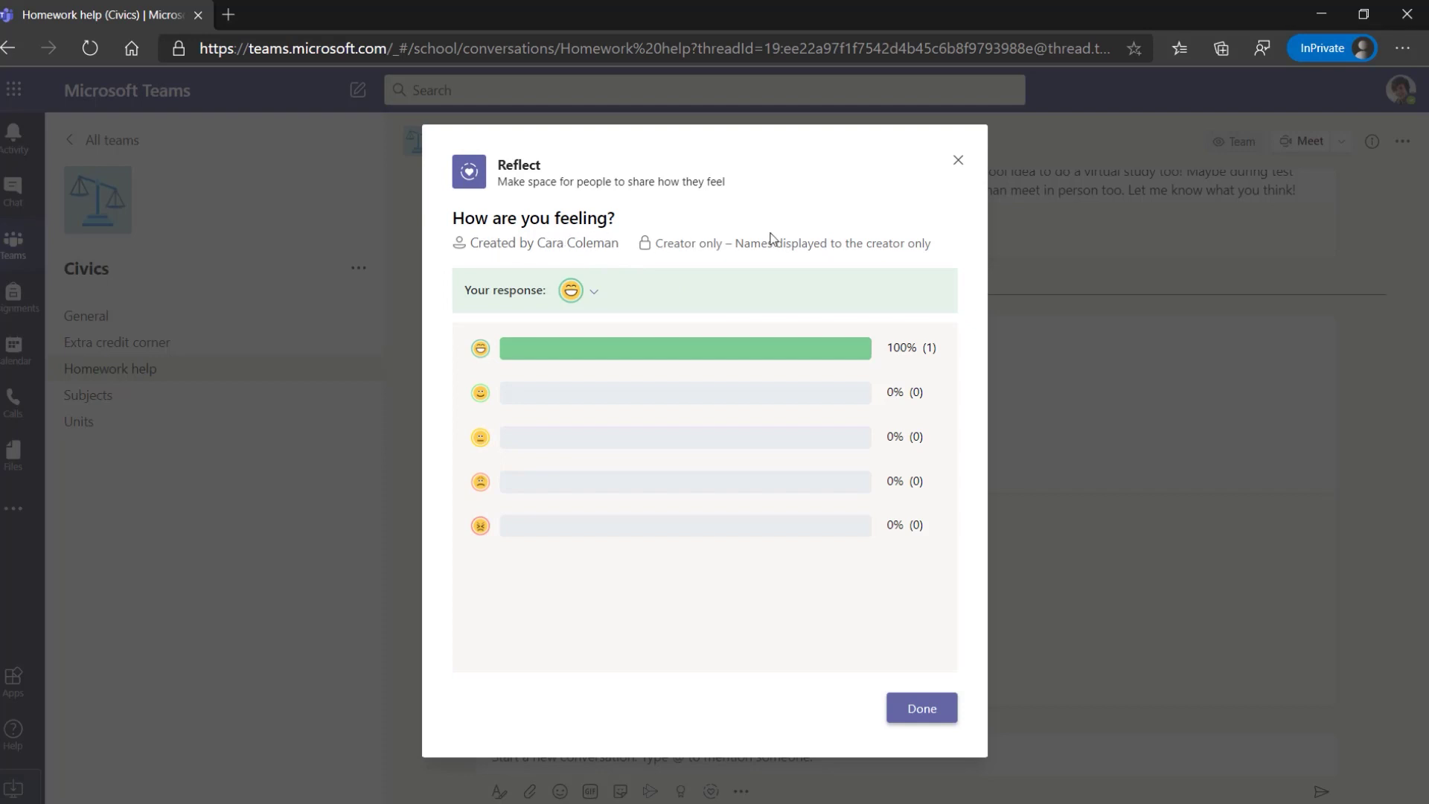
left_click(595, 292)
left_click(597, 296)
left_click(922, 709)
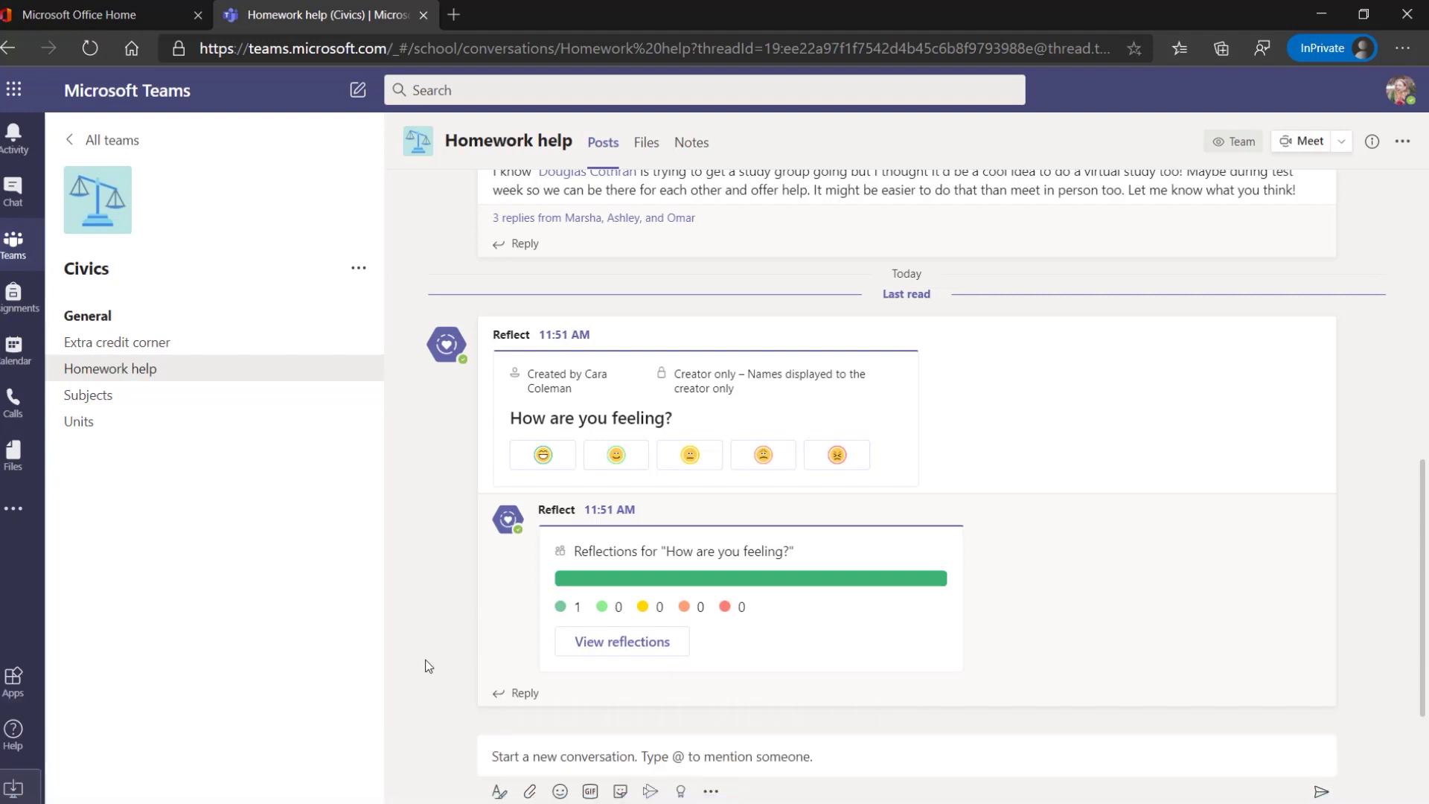
mouse_move(715, 402)
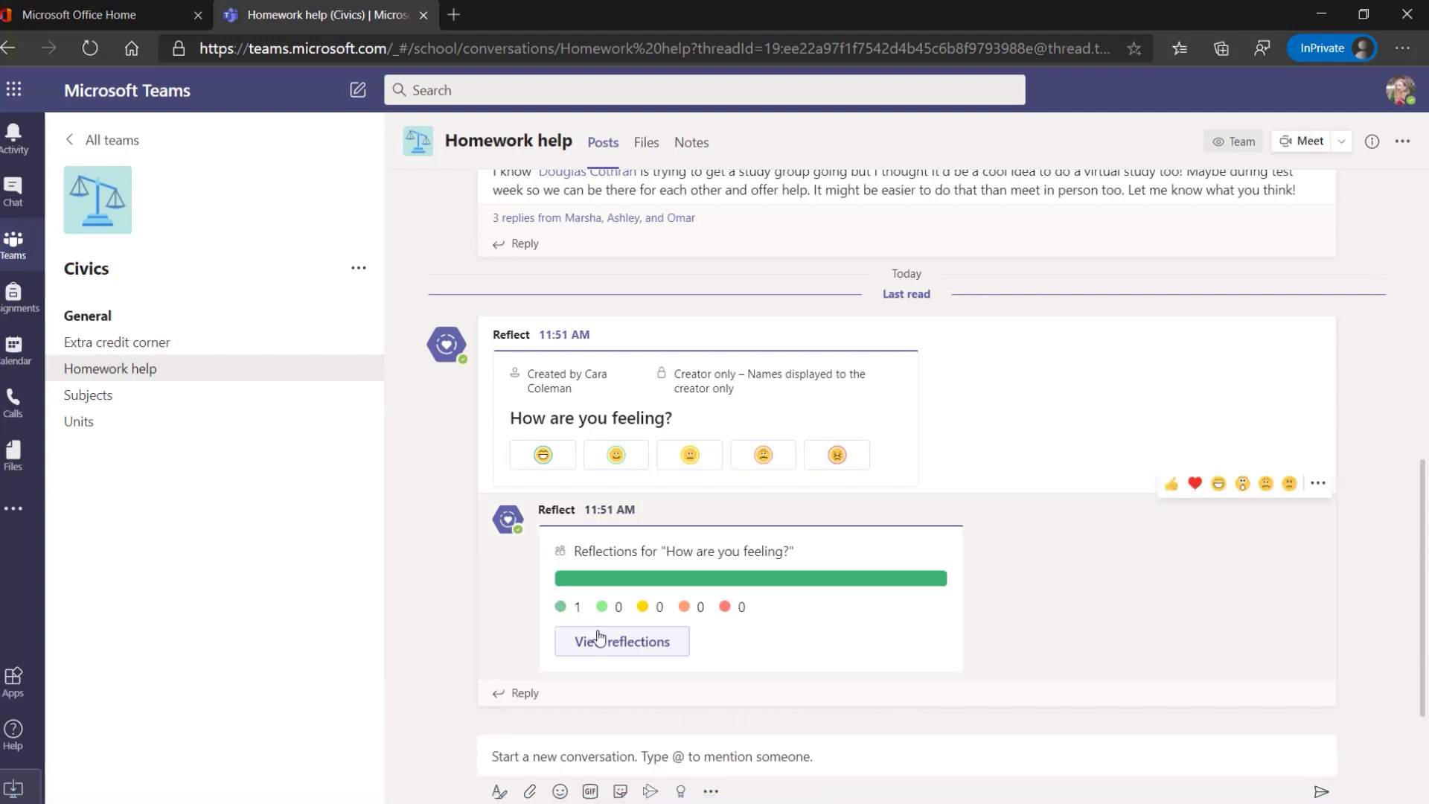
Step: Add a sad response to the check-in and close the results
left_click(762, 456)
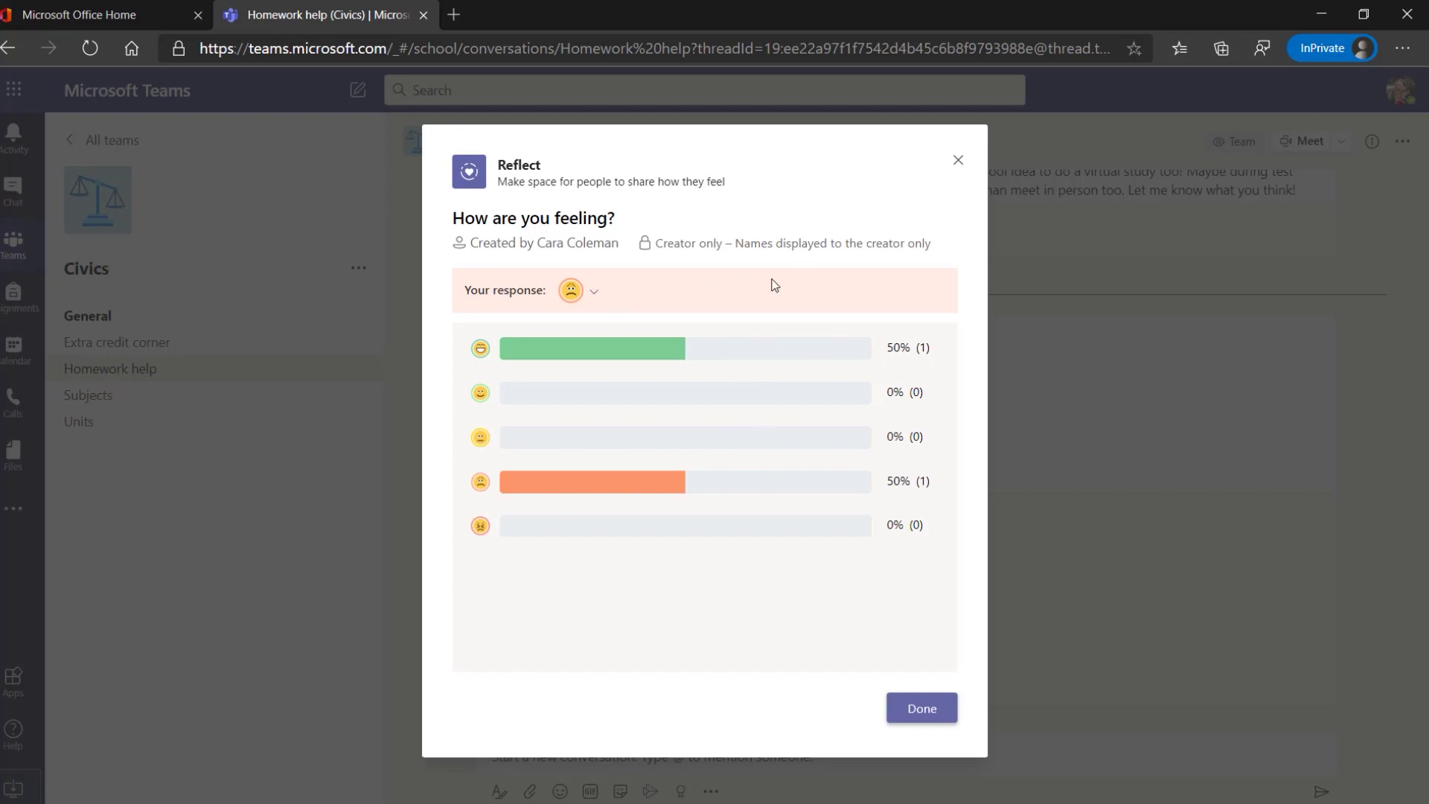
left_click(921, 708)
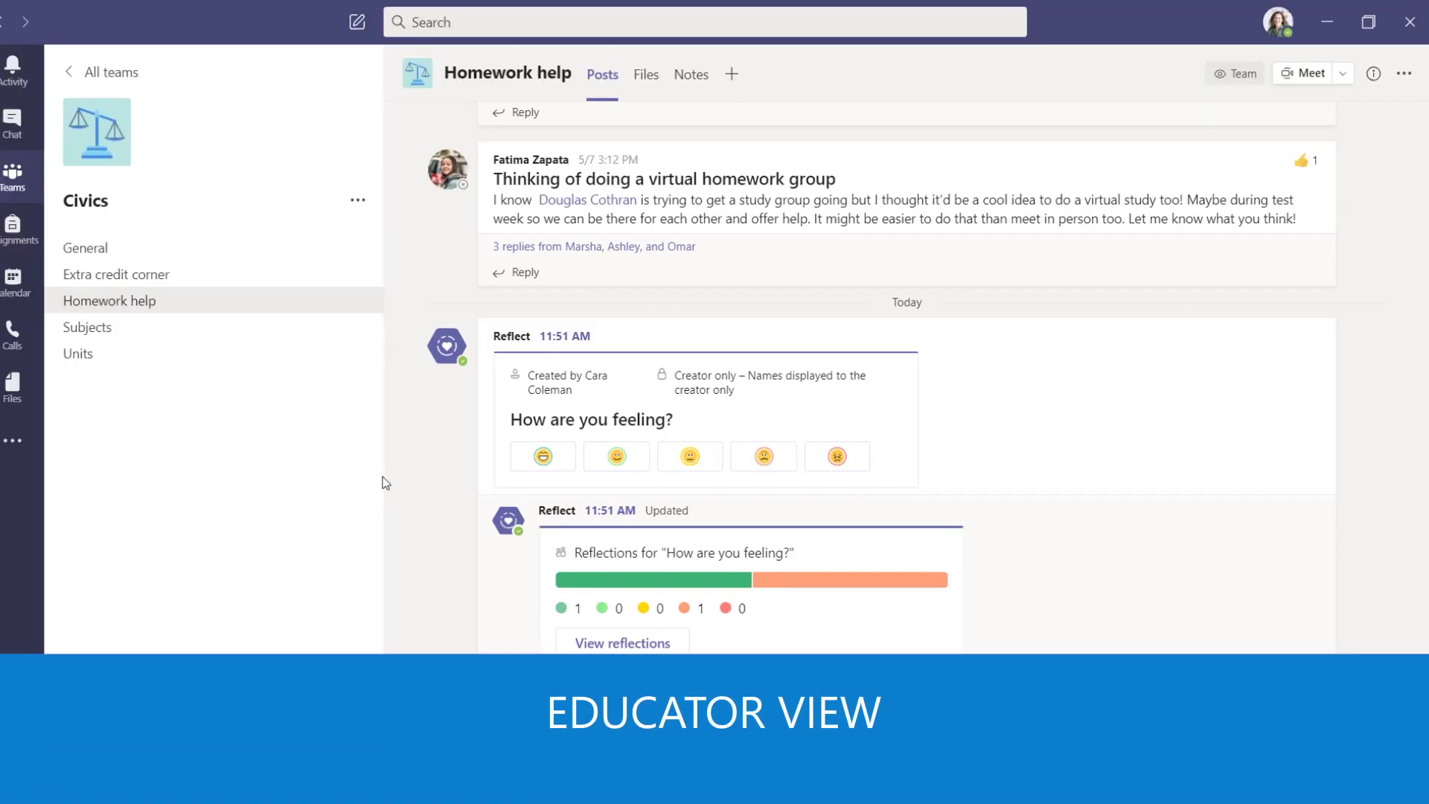
left_click(622, 643)
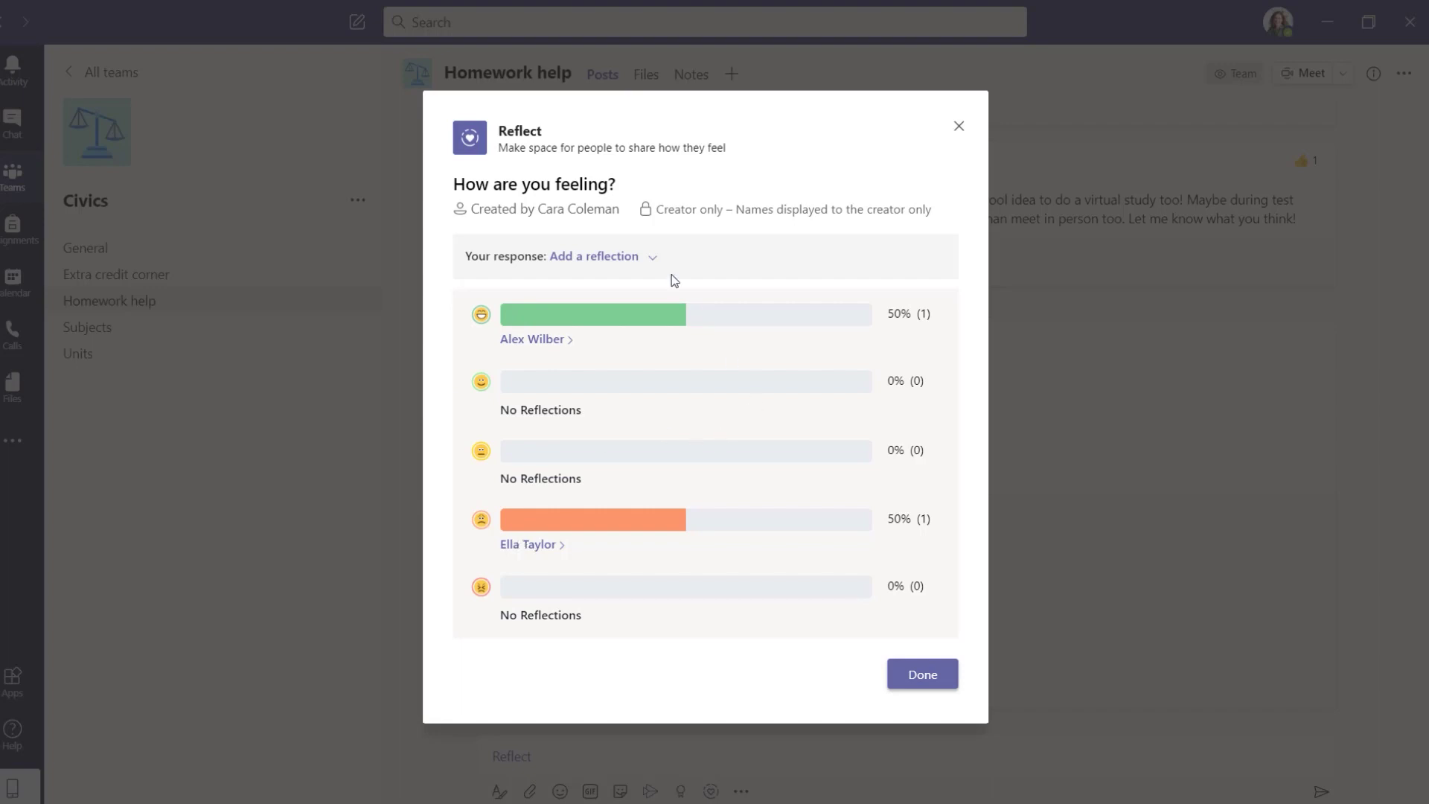
left_click(916, 674)
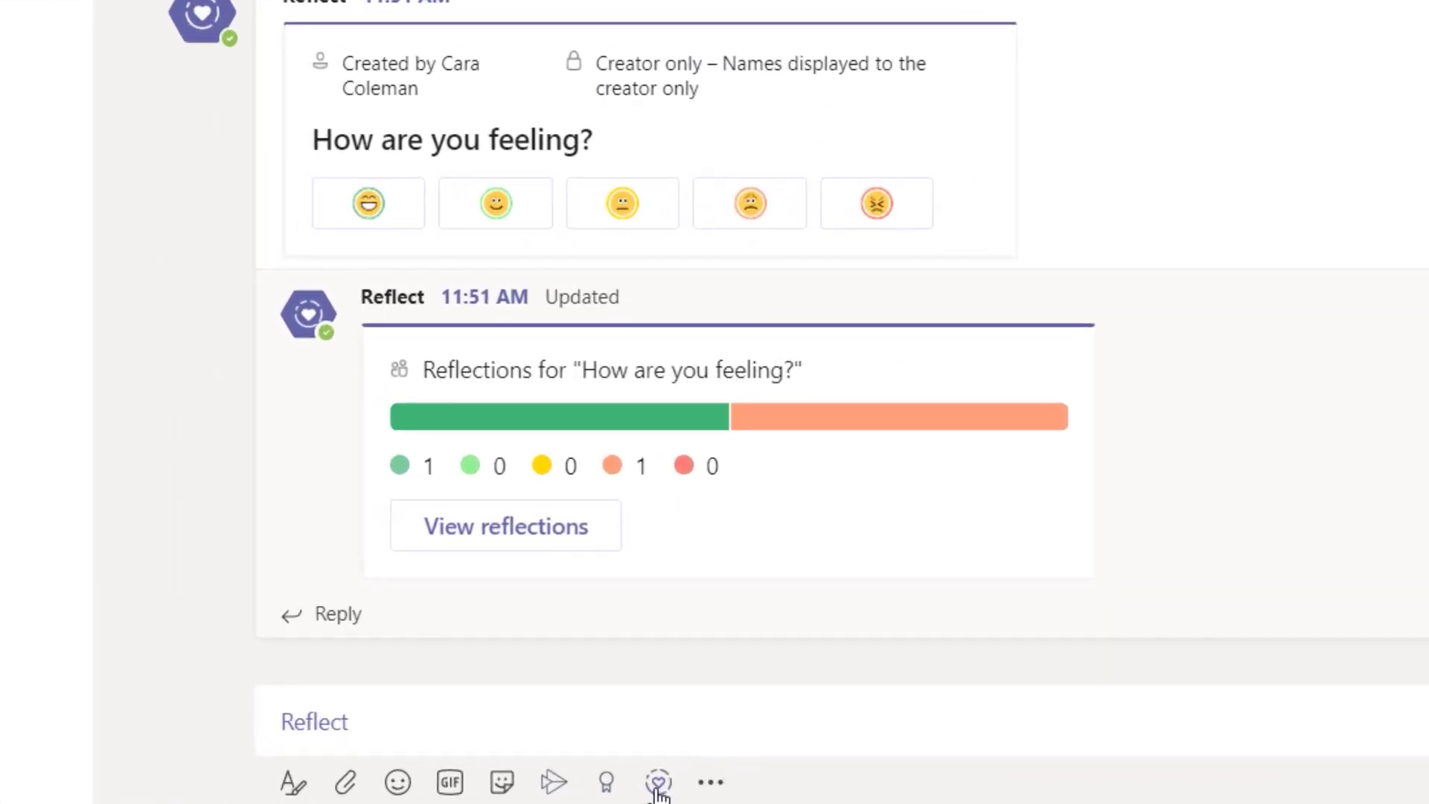
Step: Start a new Reflect check-in dated Monday Aug 3, 2020 at 8:00 AM
left_click(659, 783)
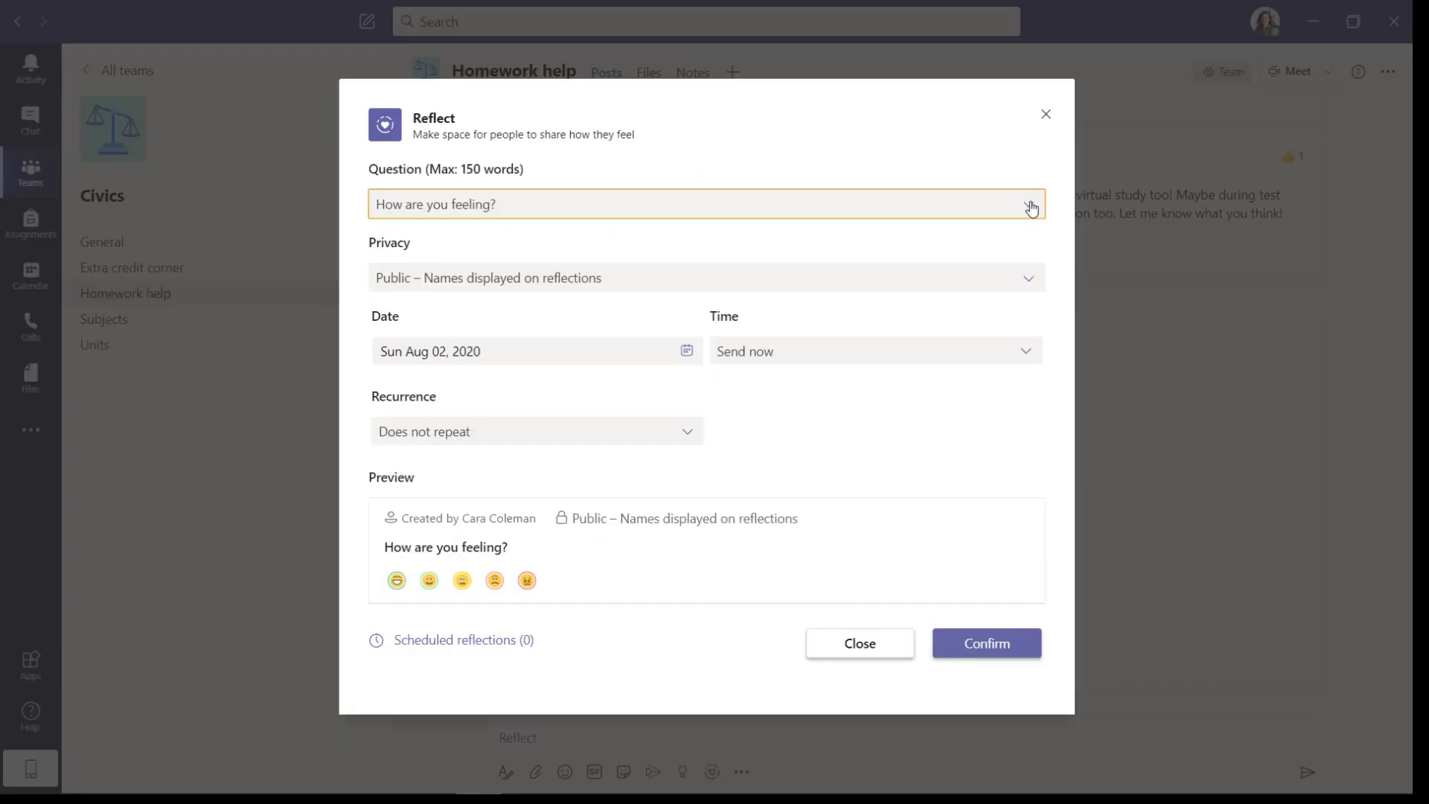
left_click(1032, 208)
type("Class checkin")
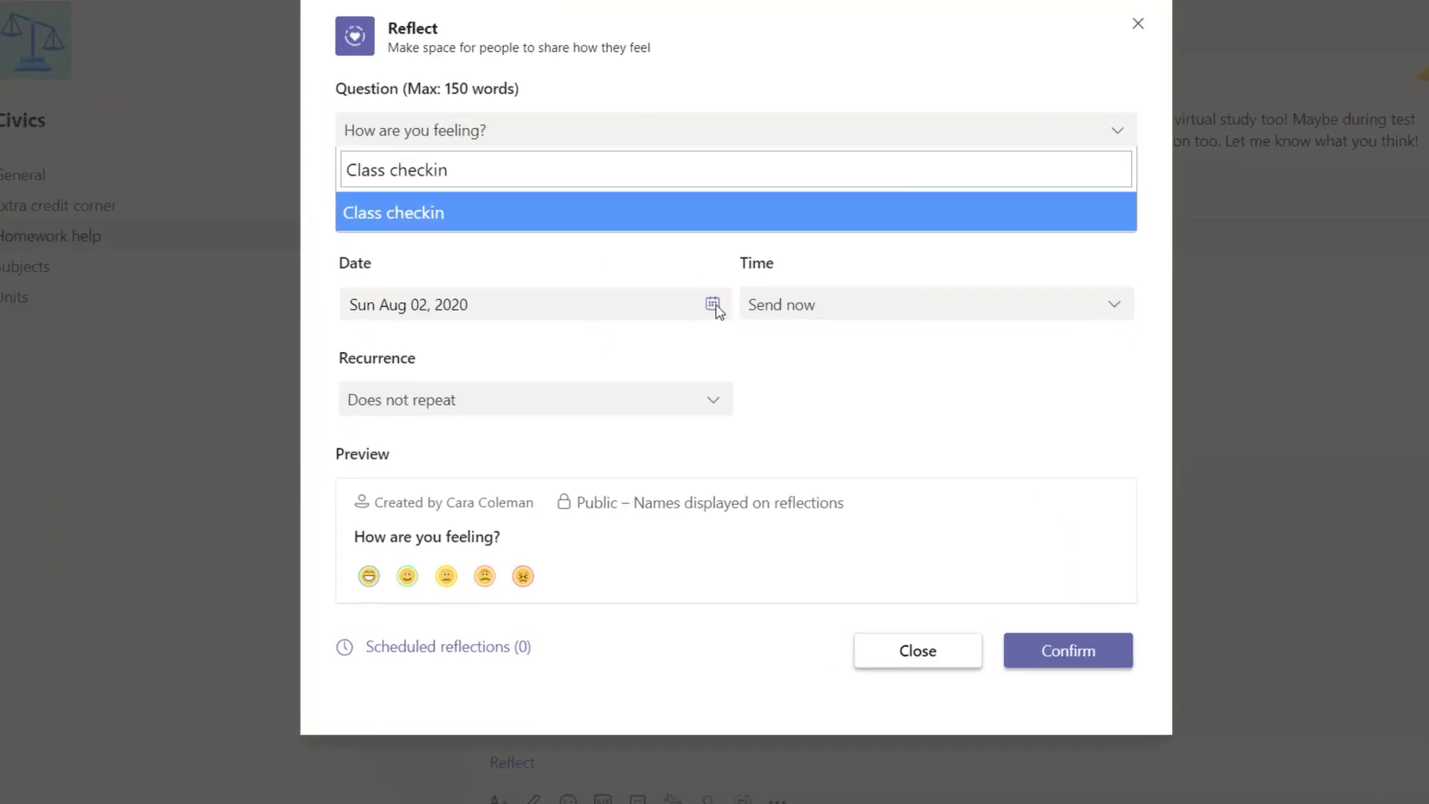
left_click(712, 305)
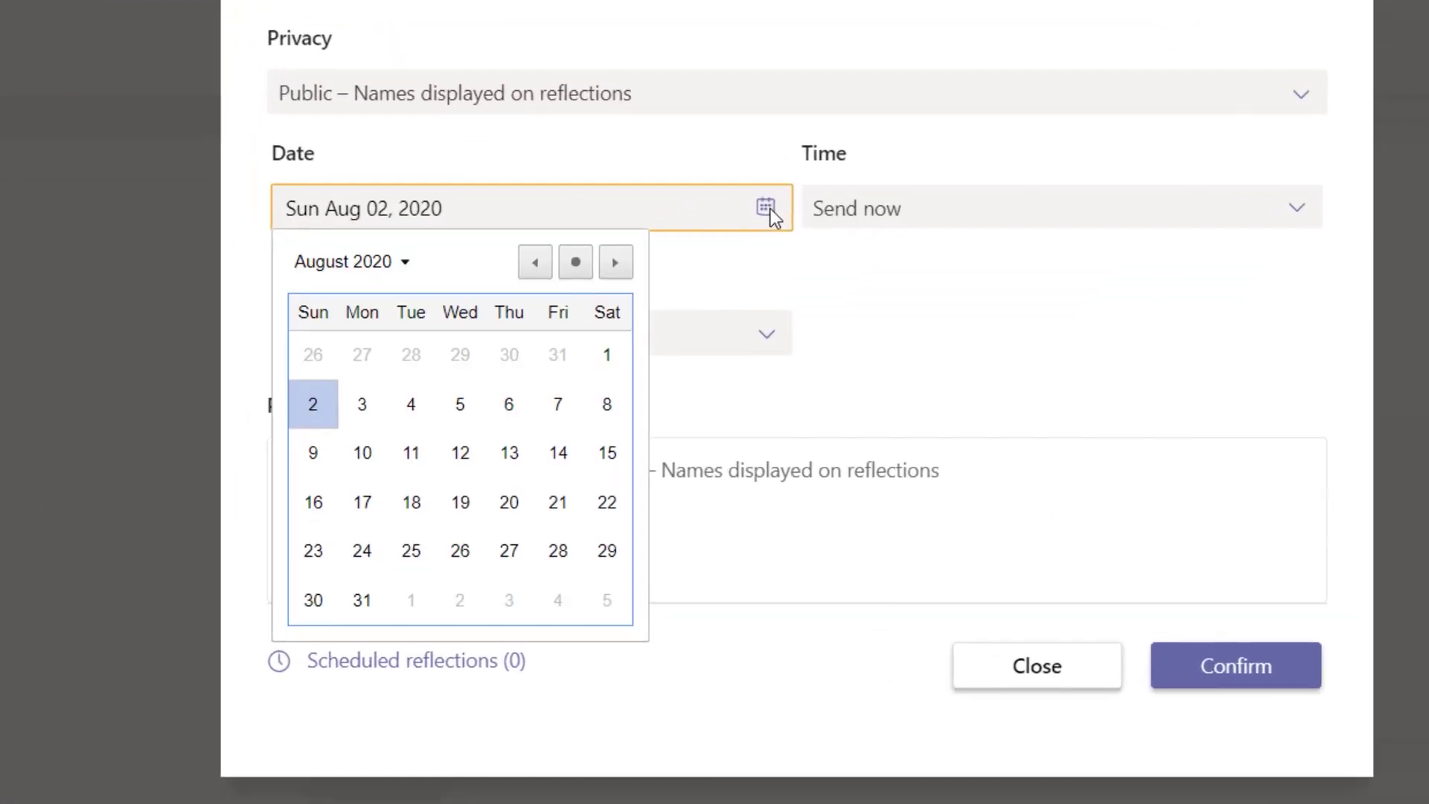
left_click(361, 402)
left_click(922, 207)
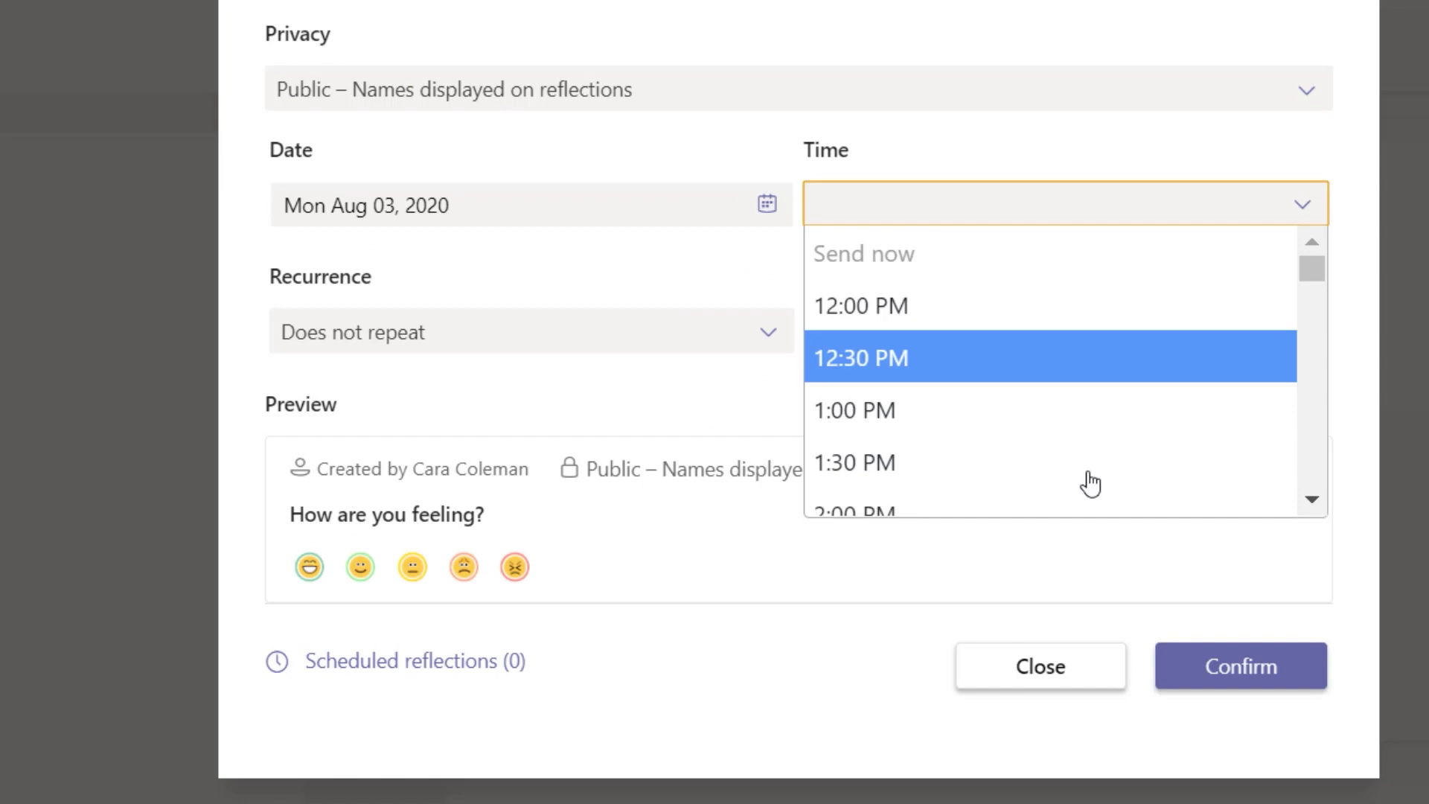
scroll(1094, 470, "down", 5)
scroll(1094, 487, "down", 3)
scroll(1094, 487, "down", 3)
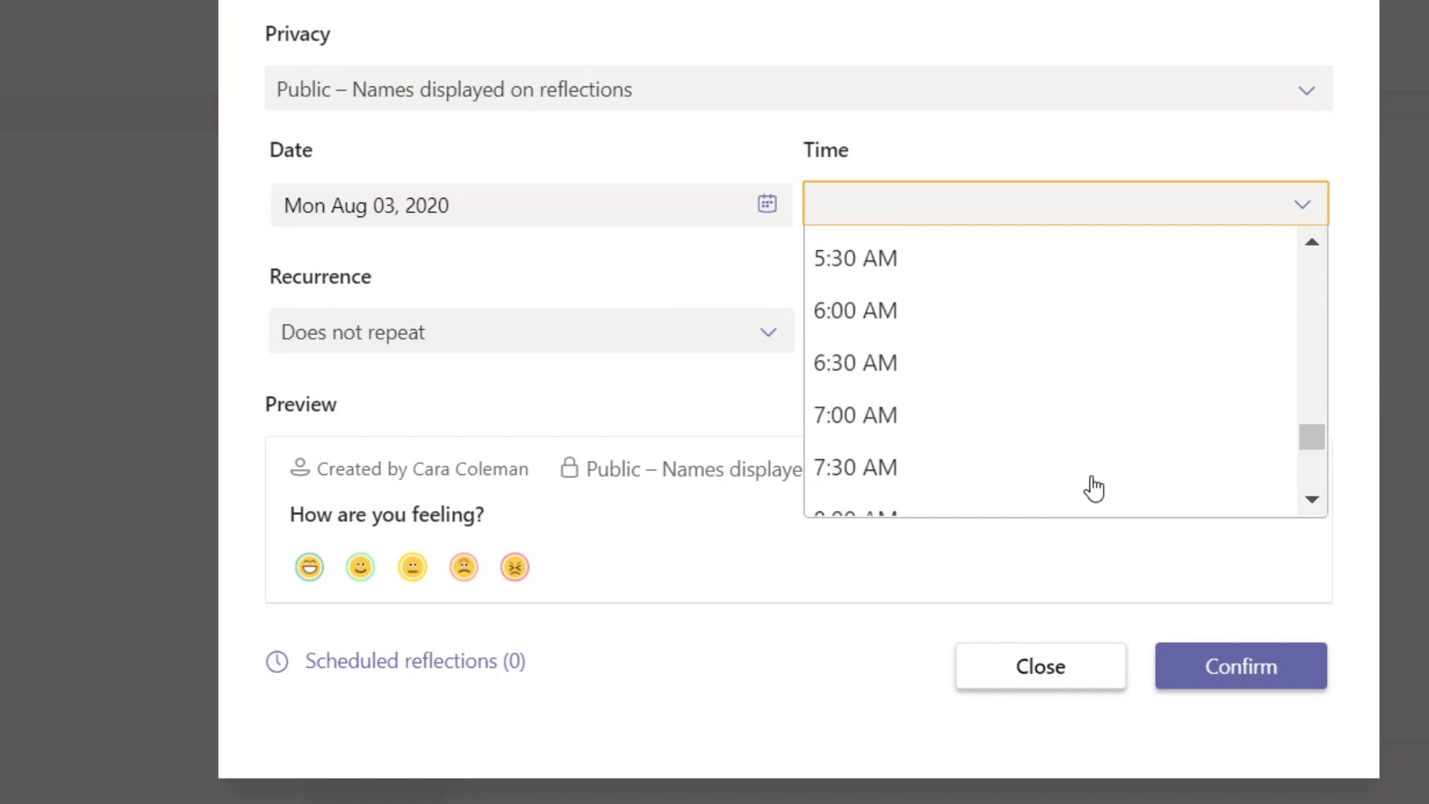
left_click(960, 509)
Step: Make the reflection repeat every weekday, then confirm and send it
left_click(618, 340)
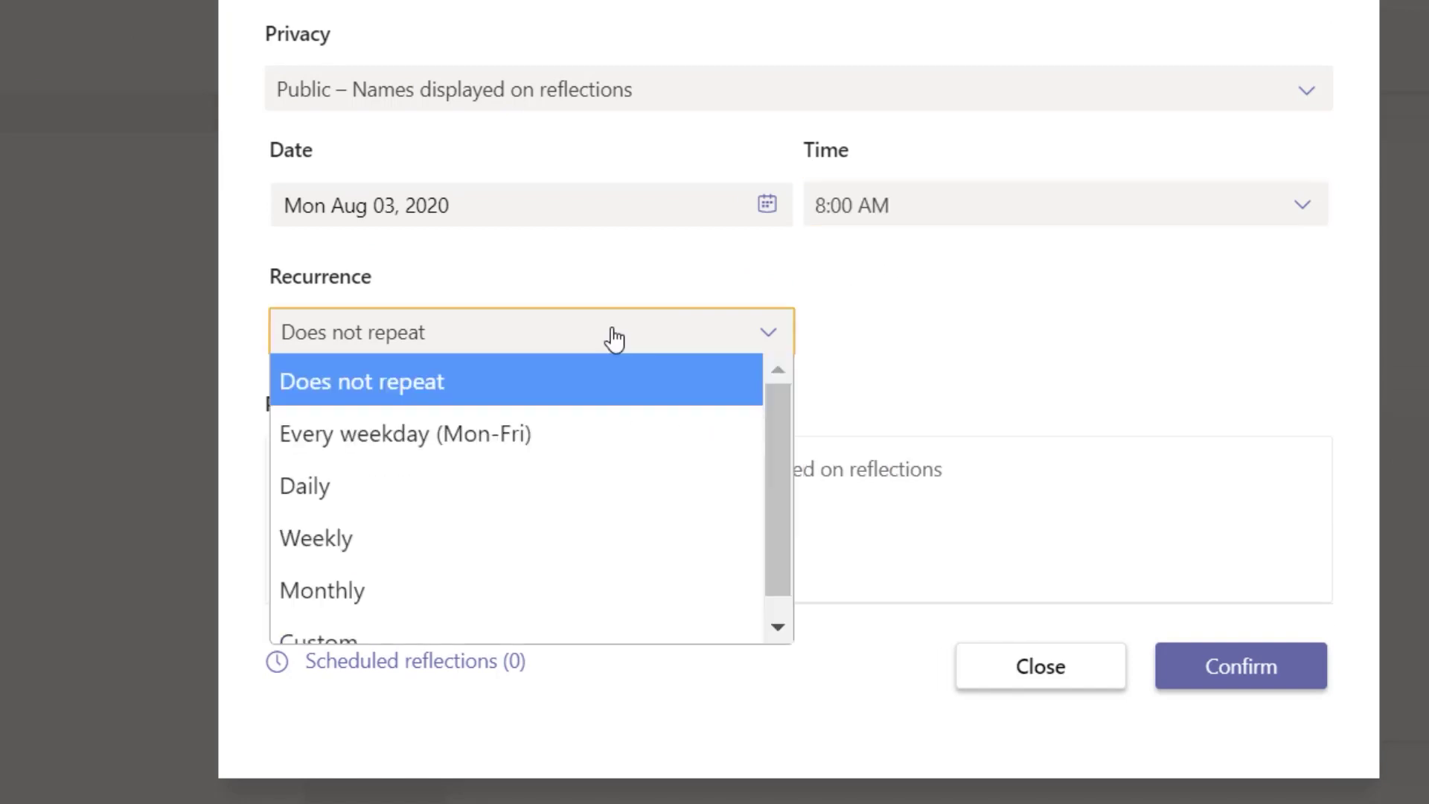
left_click(394, 436)
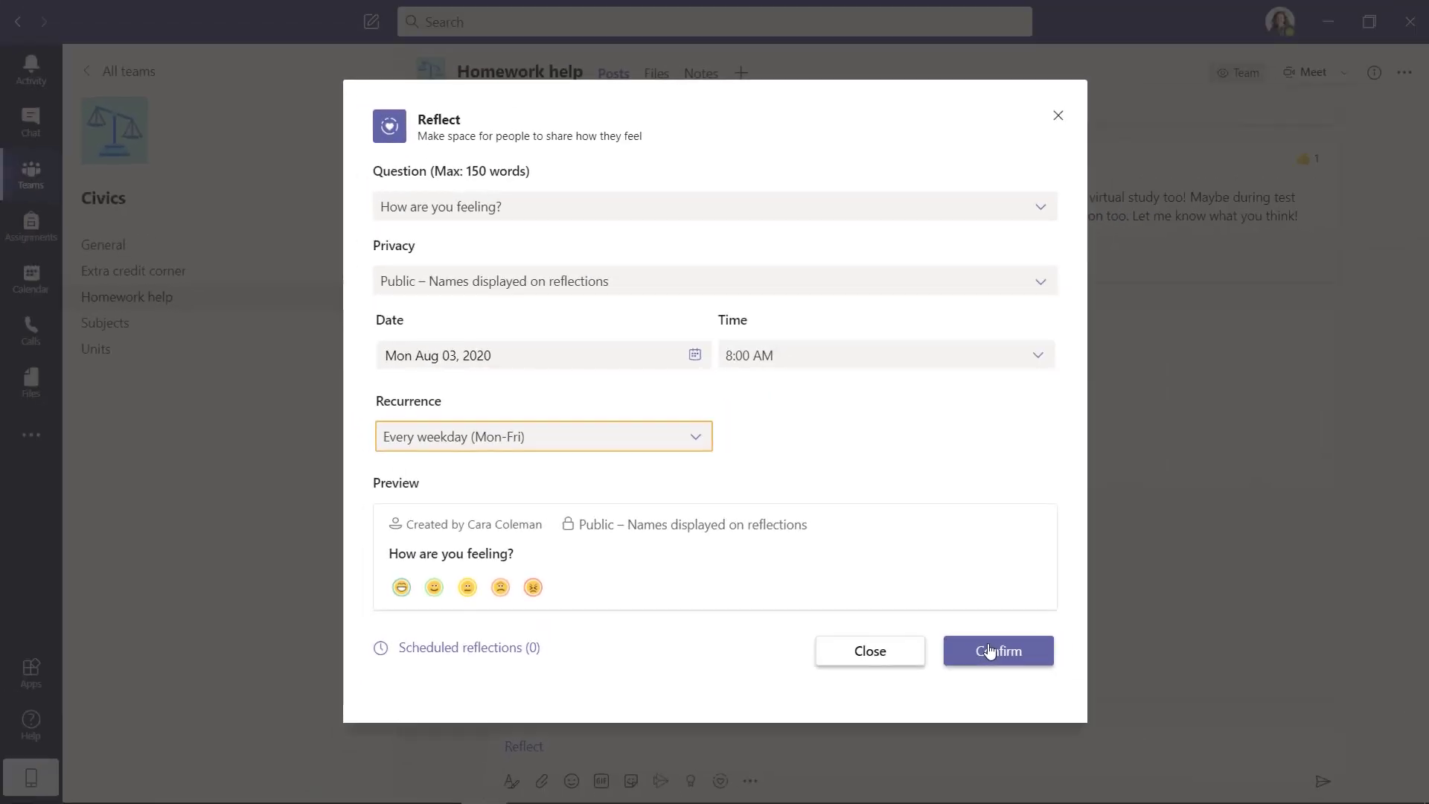
left_click(988, 649)
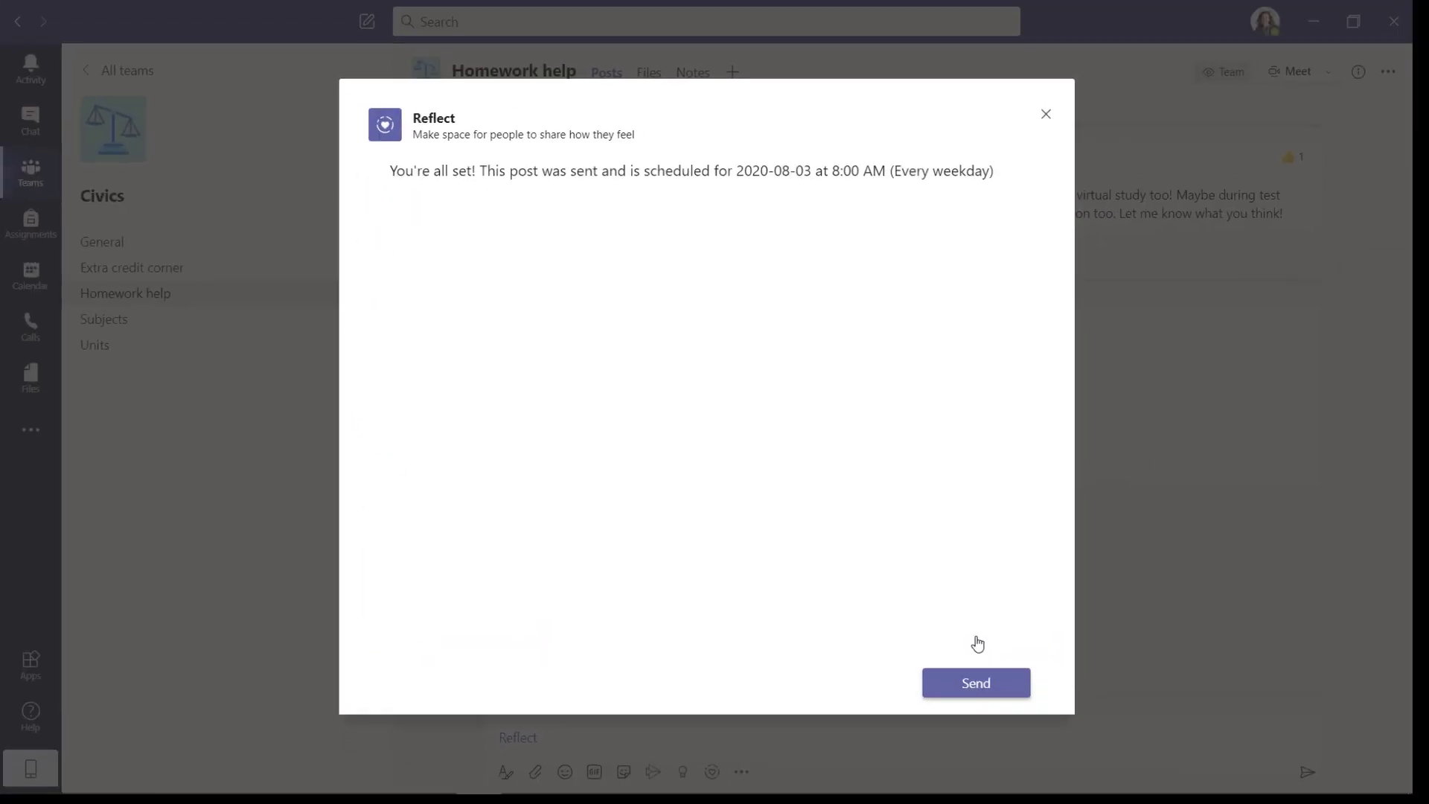
left_click(986, 689)
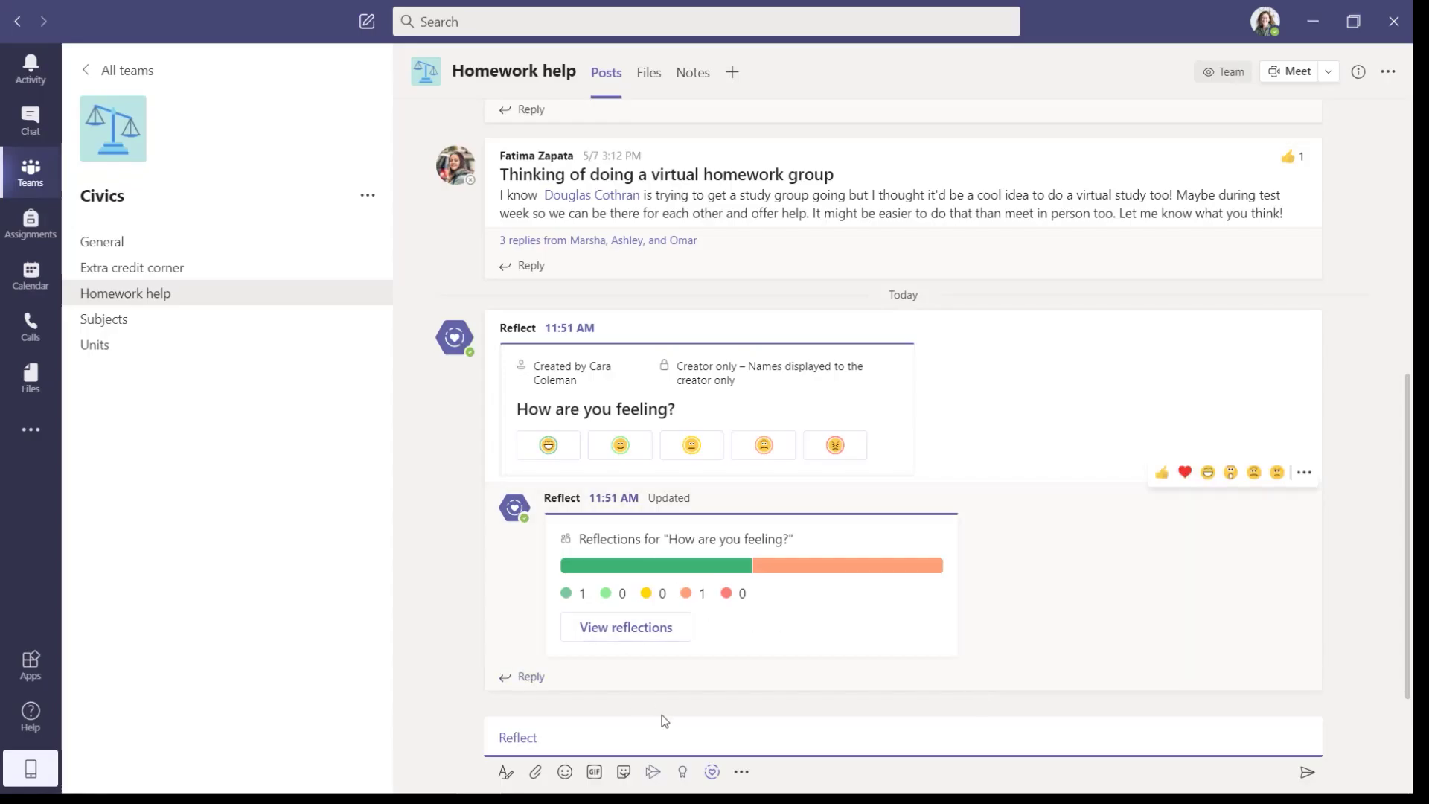
Step: Review the weekday 8:00 AM post's recurrence in Scheduled reflections, leaving it weekly
left_click(712, 773)
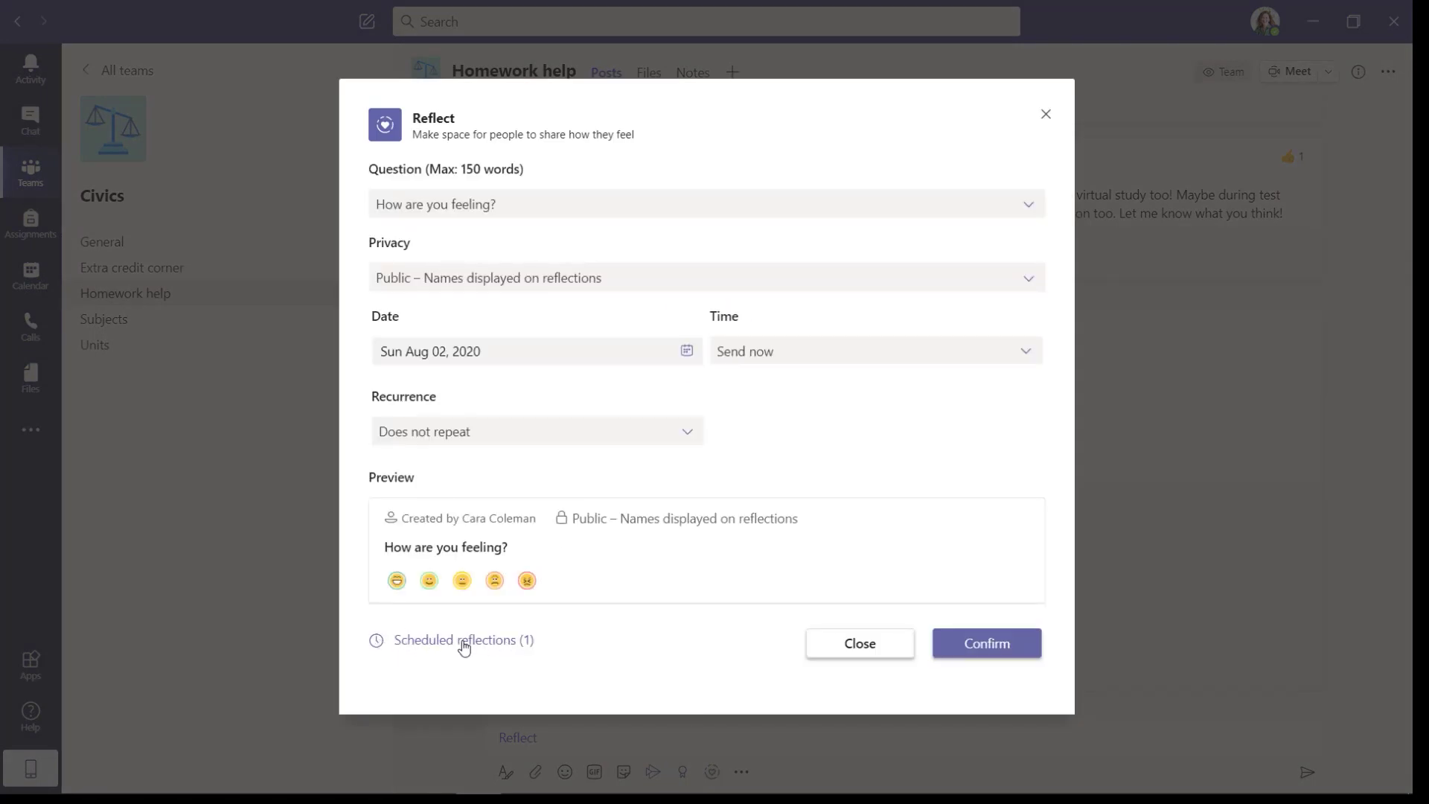
left_click(465, 640)
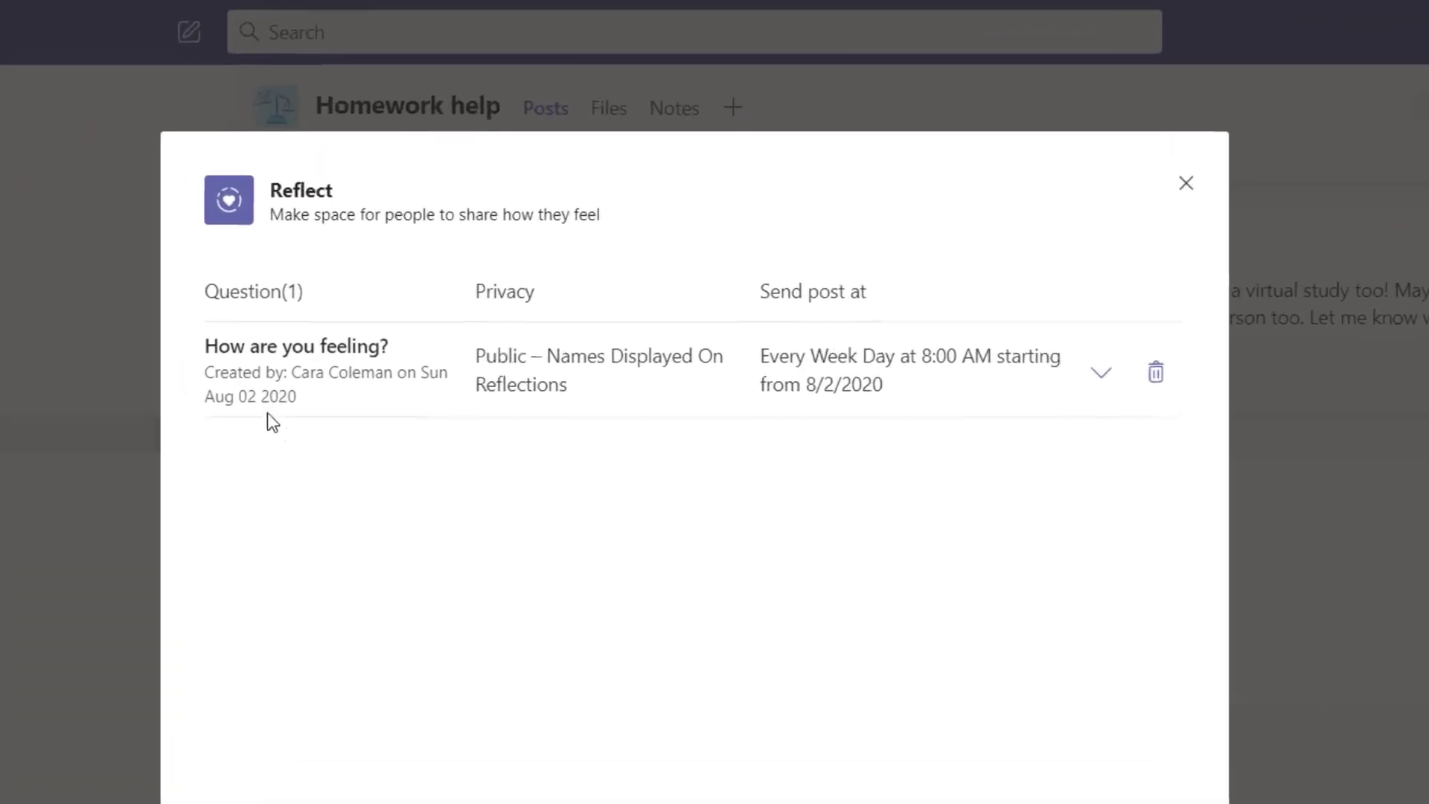
left_click(1106, 378)
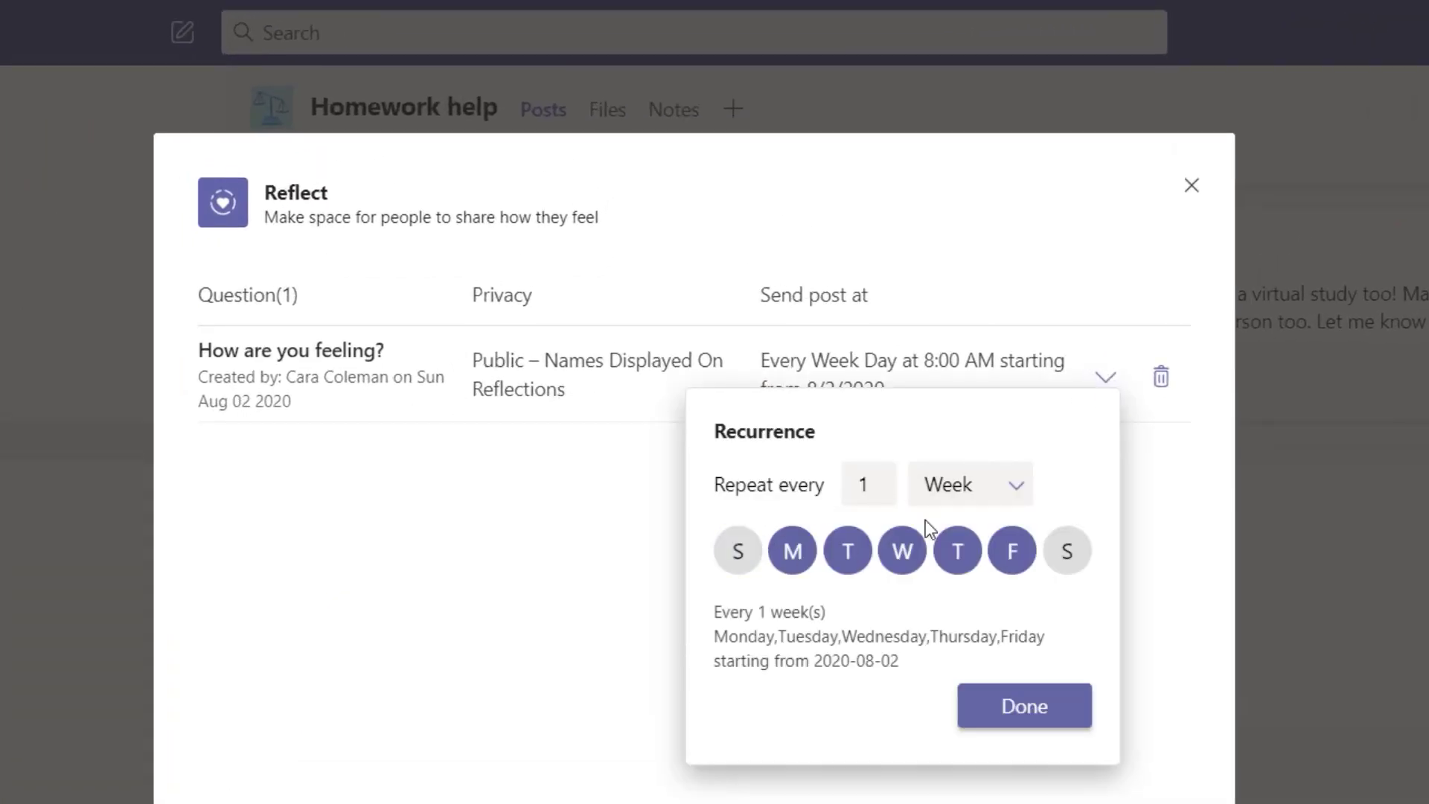
left_click(1016, 485)
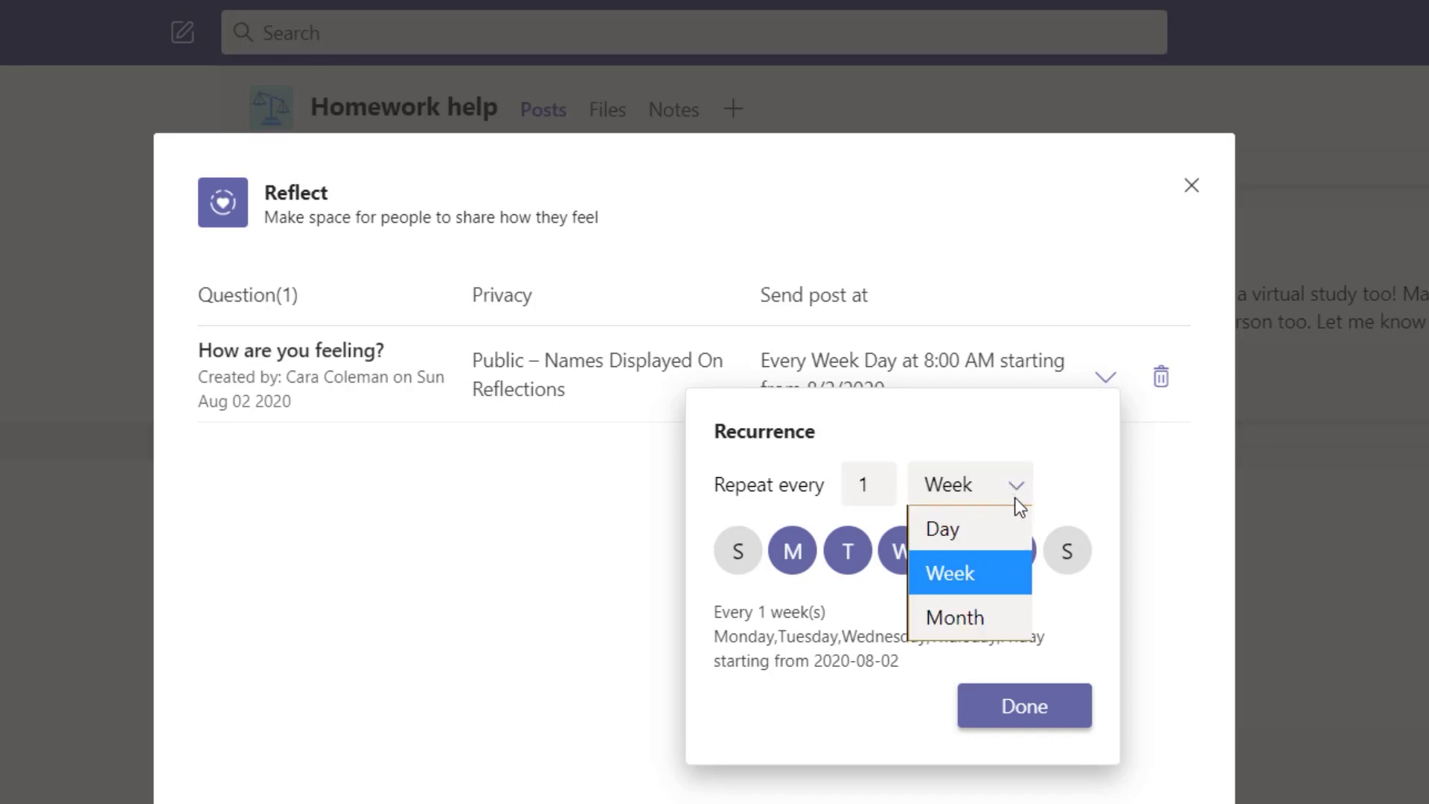
left_click(1069, 475)
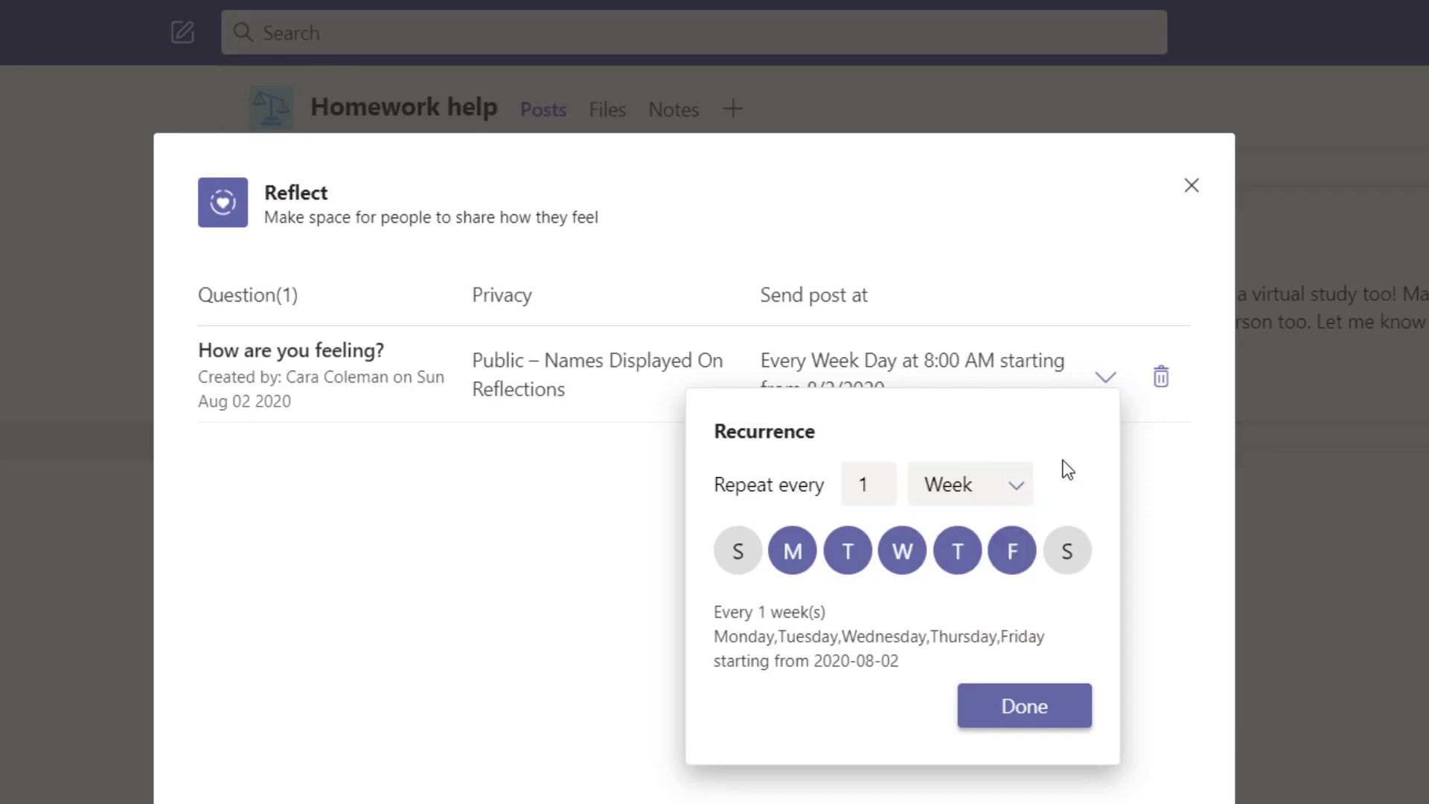
left_click(1038, 706)
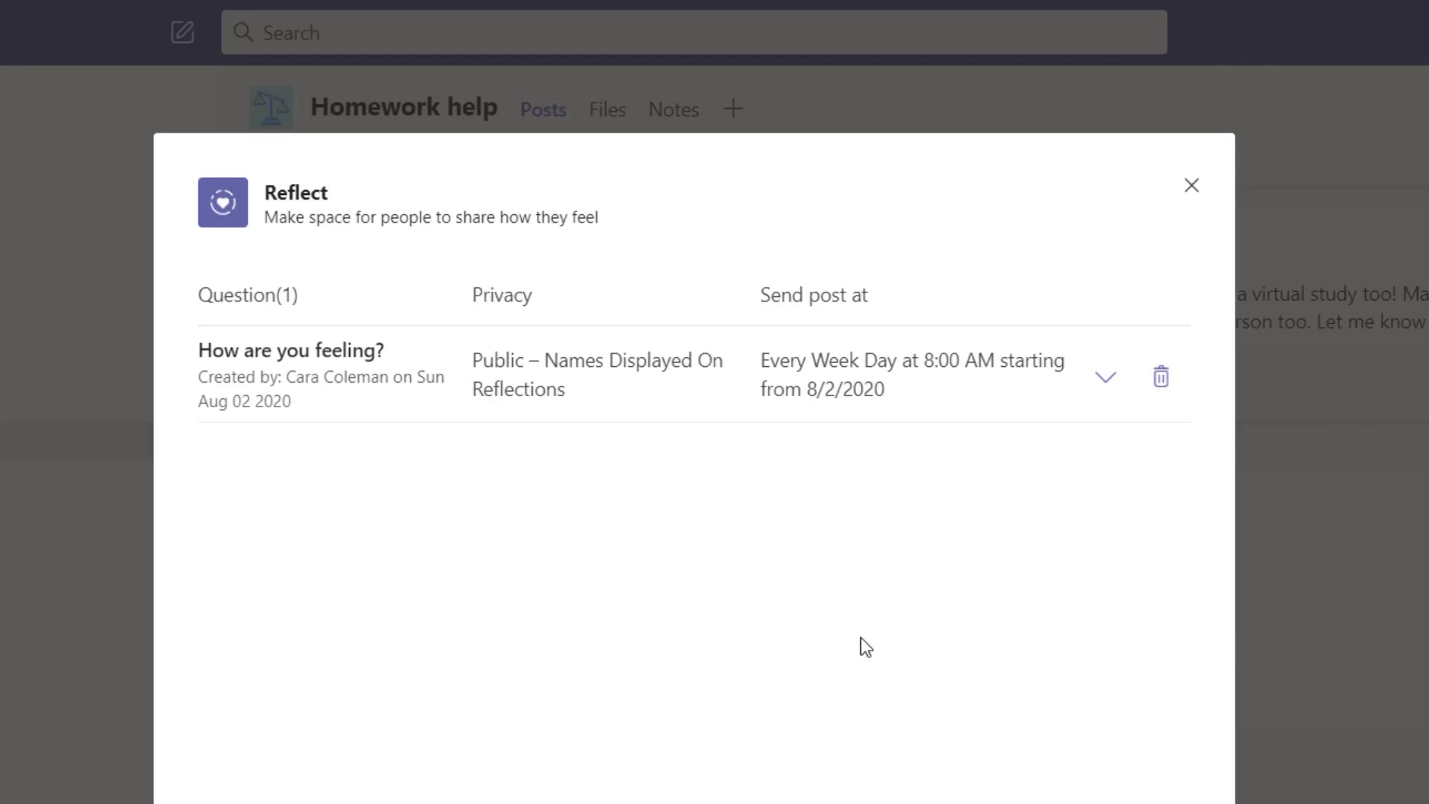